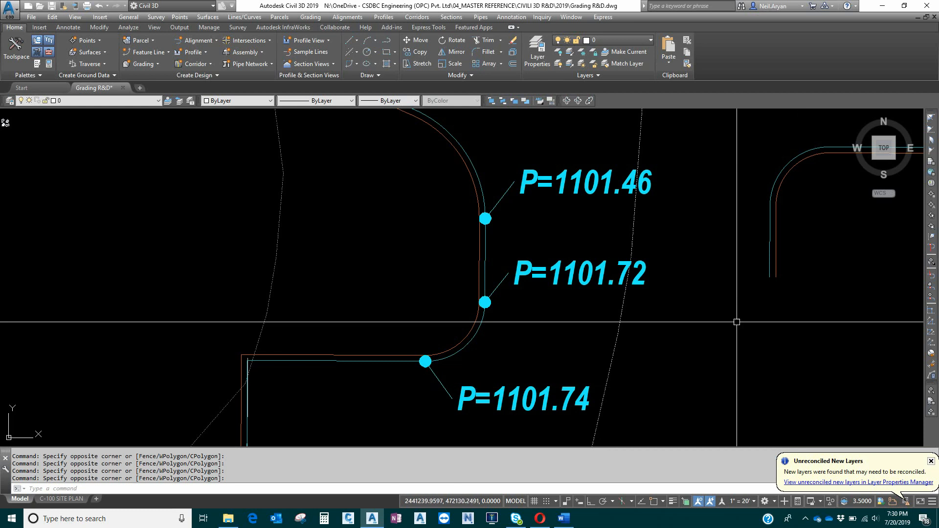
- Start a new expression under the surface spot elevation label styles in the drawing's settings
mouse_move(737, 322)
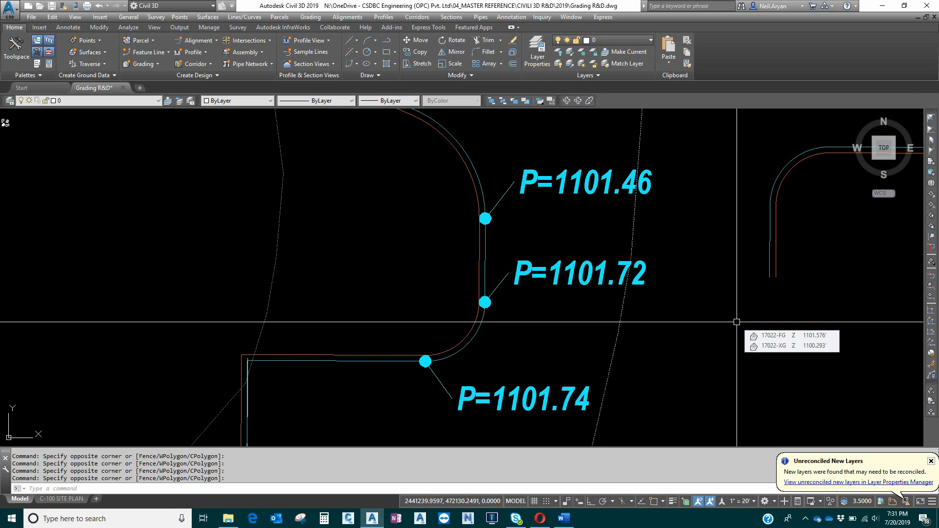
left_click(15, 53)
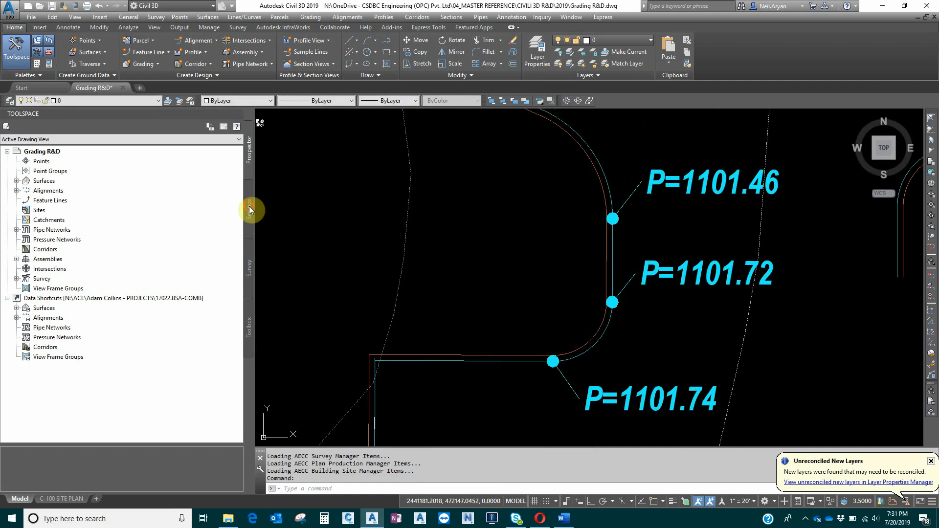
left_click(248, 206)
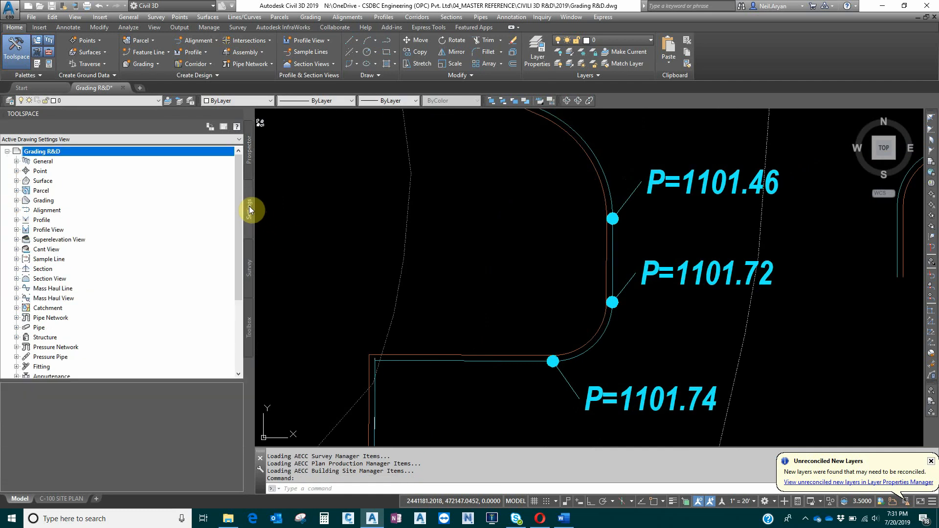
left_click(16, 180)
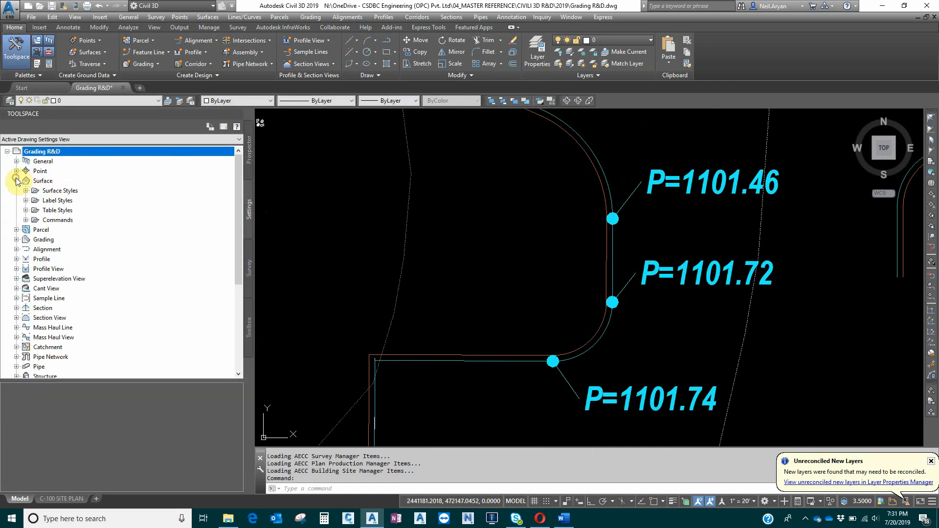
left_click(26, 201)
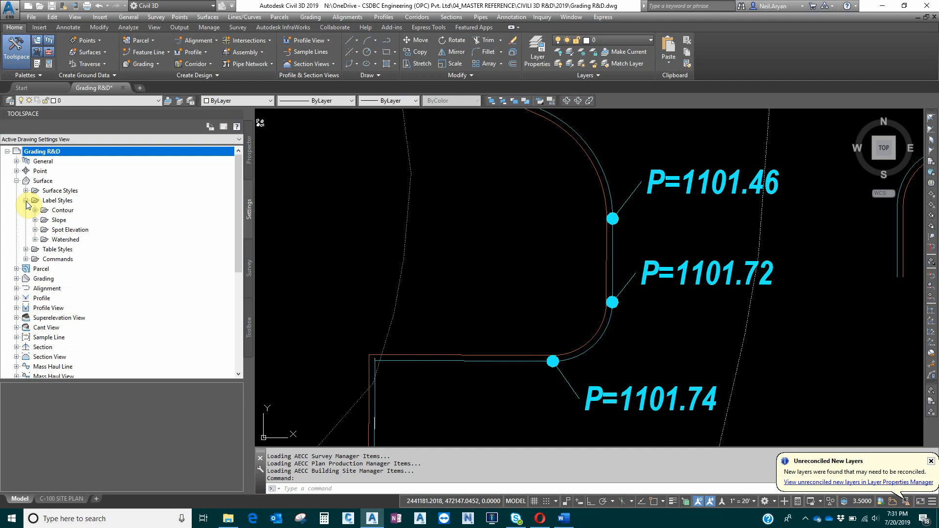
left_click(35, 229)
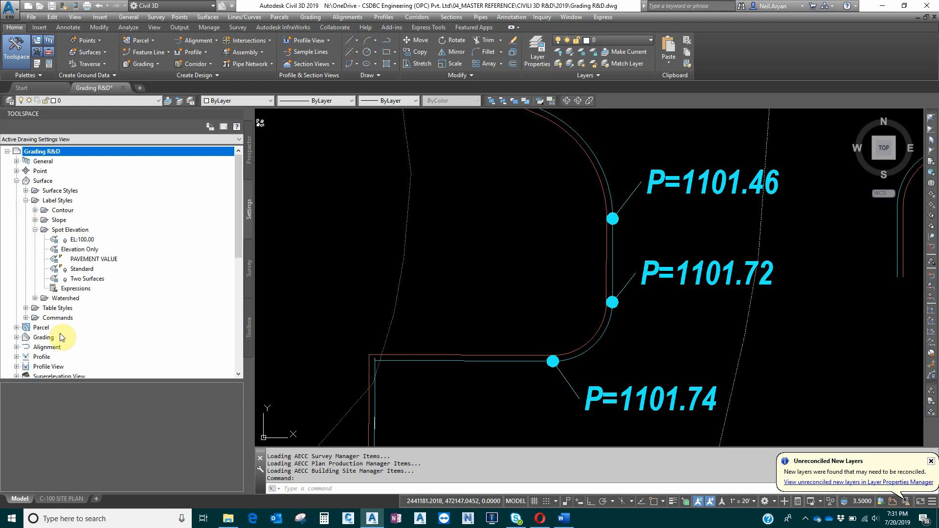
left_click(84, 290)
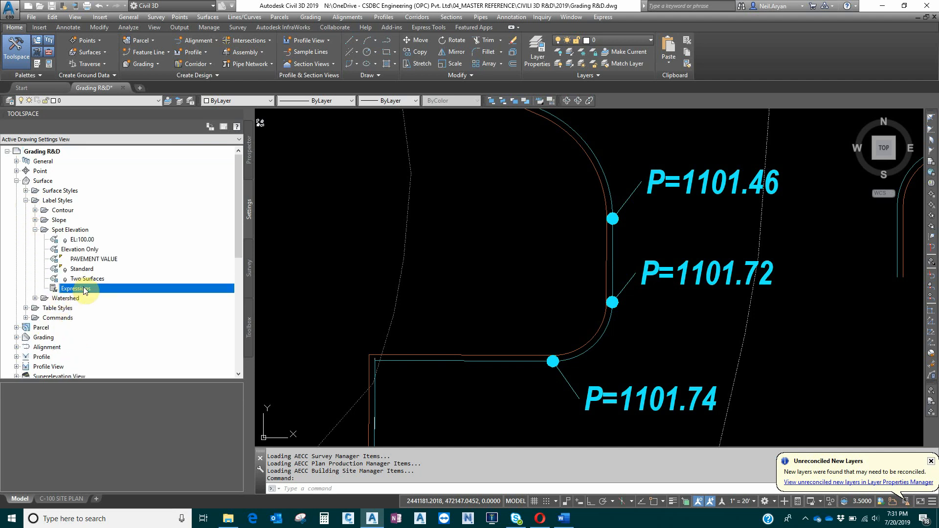
right_click(185, 291)
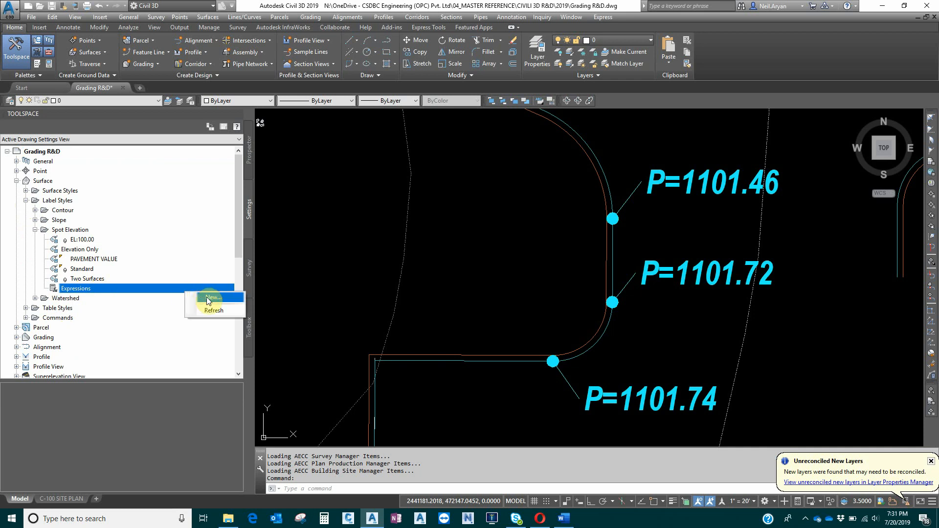
left_click(203, 298)
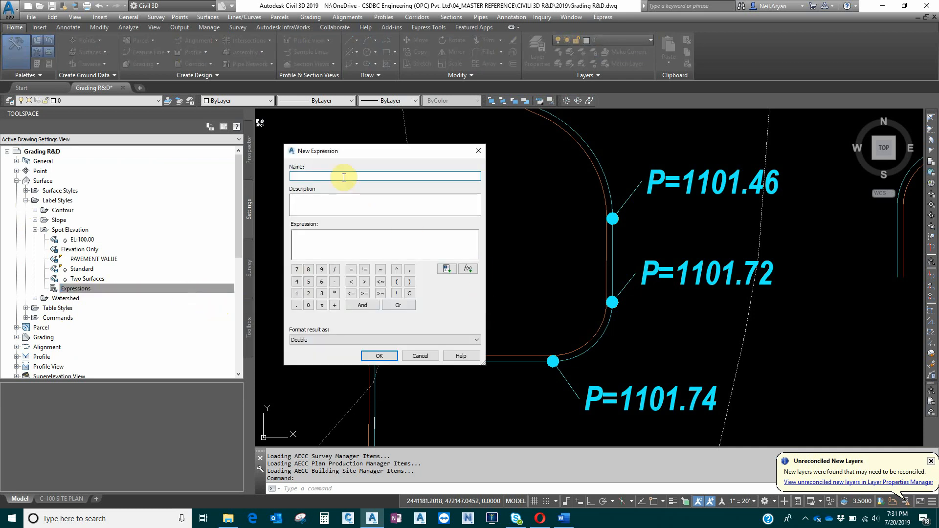
- Name the new expression 6" TC Elevation and enter the description This is 6" curb
type("TC ")
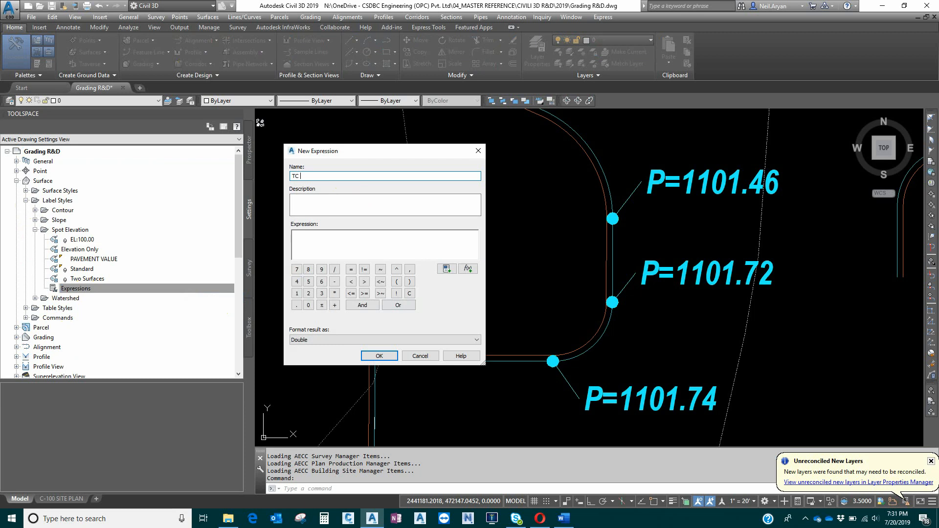
type("Elevation")
left_click(370, 208)
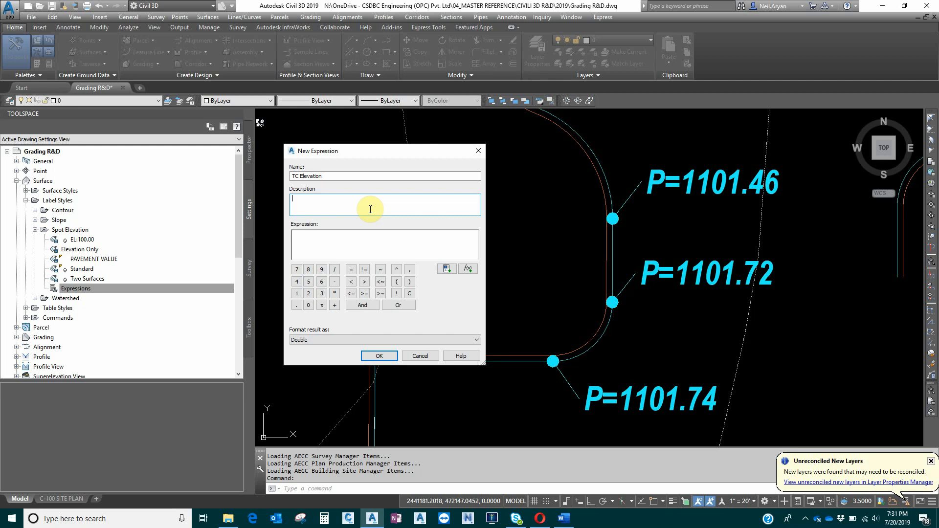
left_click(372, 177)
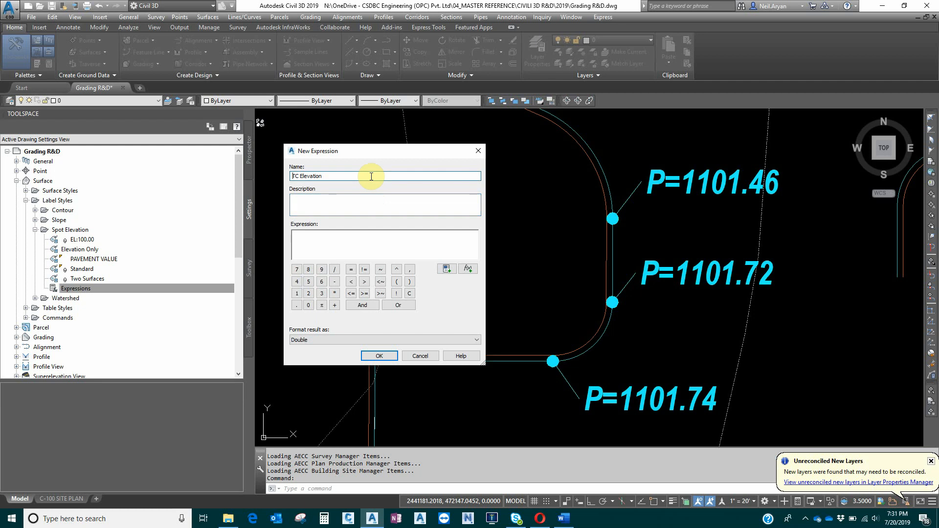
type("6\"")
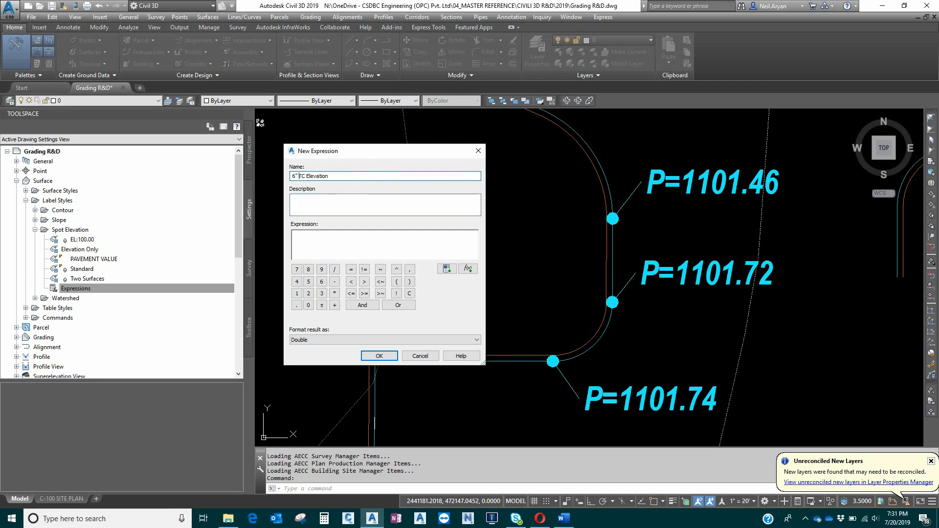
left_click(346, 198)
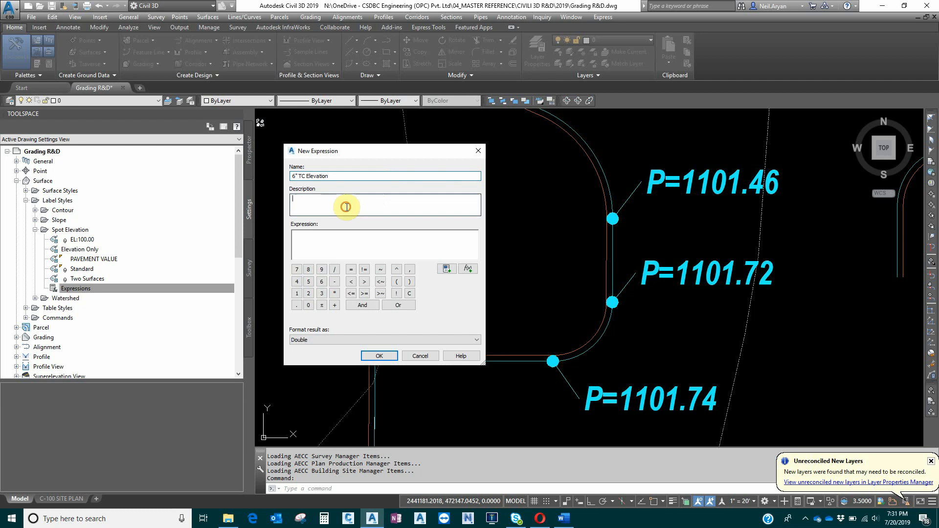
type("This")
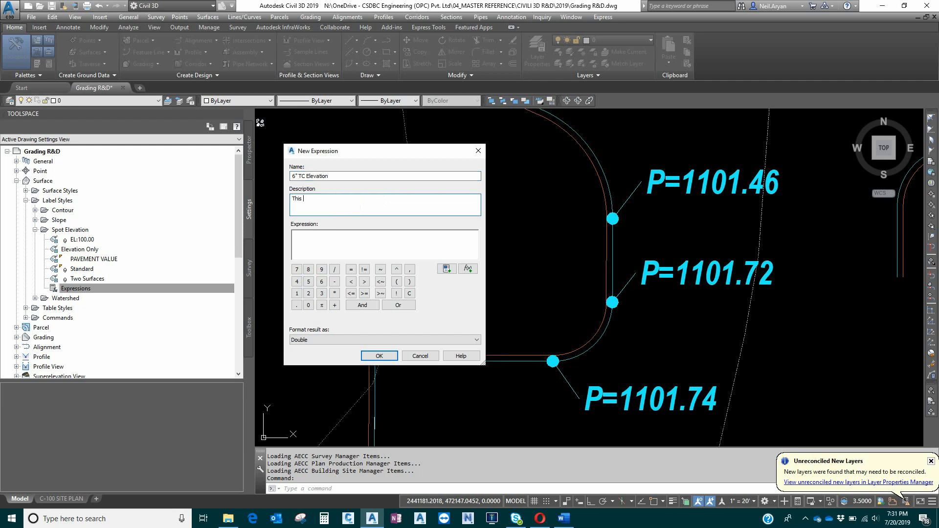
type(" is 6\" curb")
- Define the expression as {Surface Elevation}+0.50 with the result formatted as Elevation, and create it
left_click(336, 244)
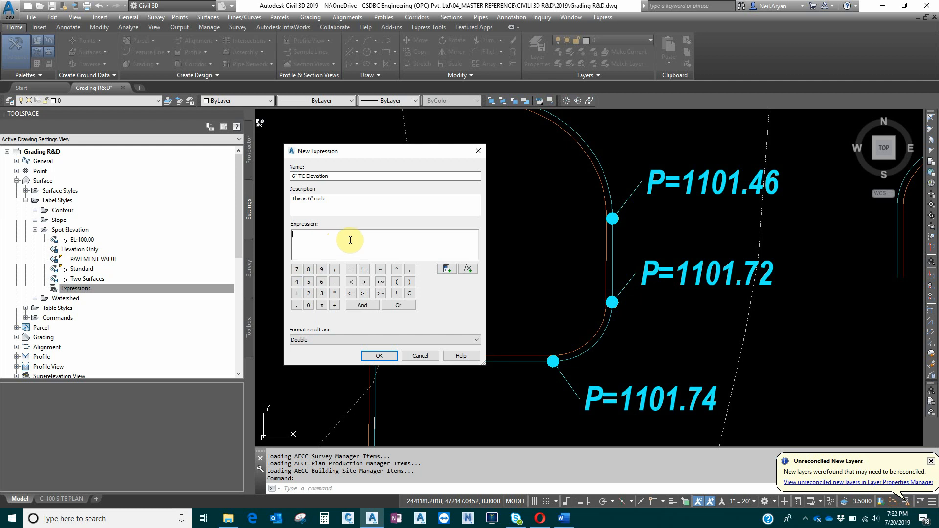
left_click(447, 270)
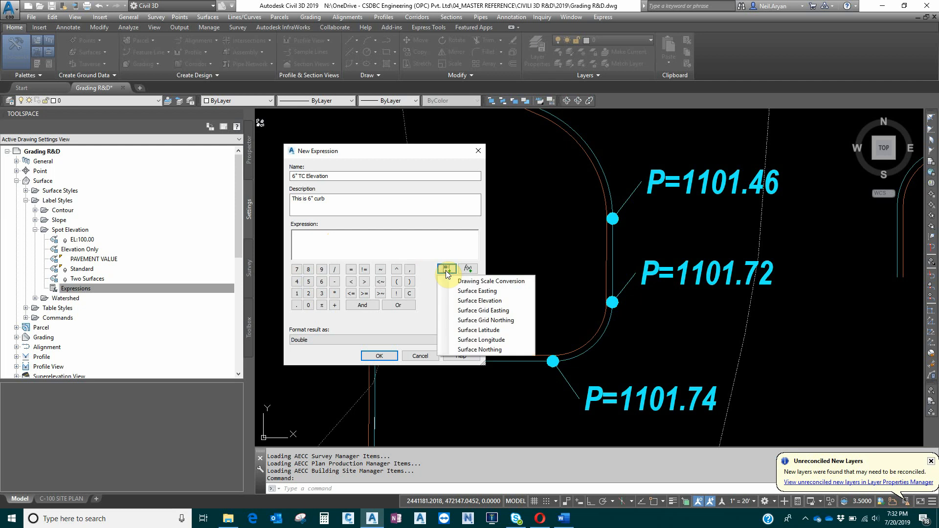
left_click(479, 301)
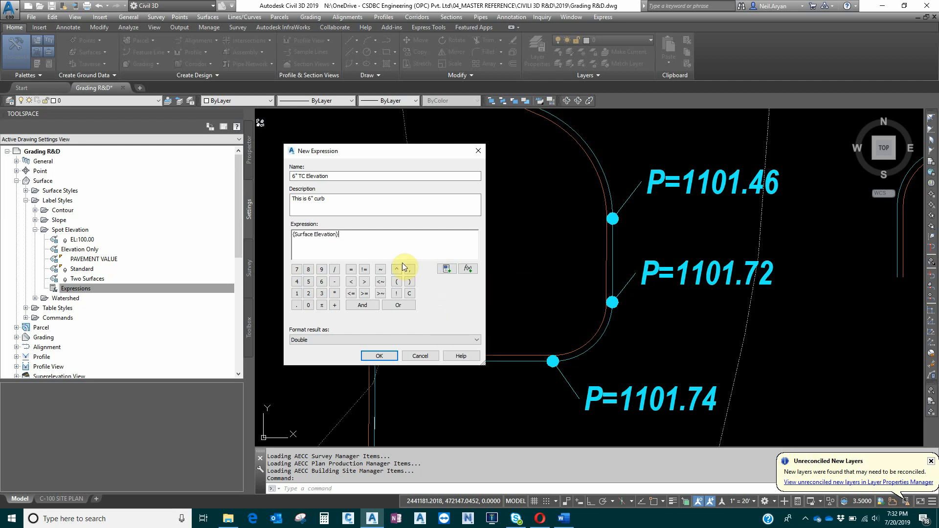
type("+0.505")
left_click(325, 340)
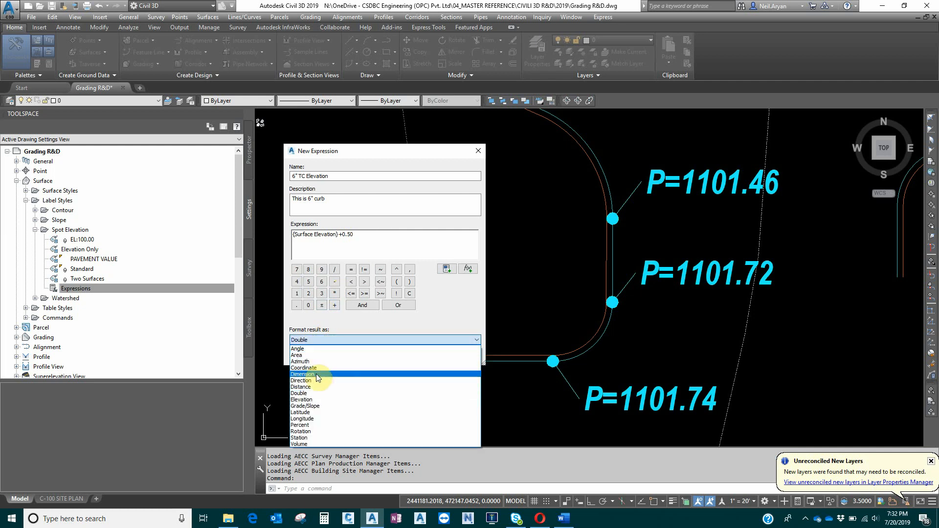
left_click(313, 400)
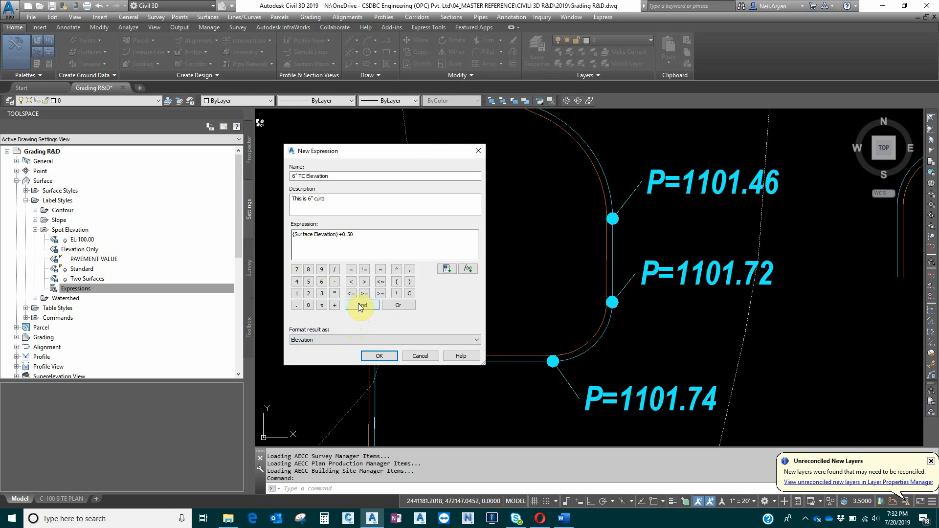
left_click(340, 340)
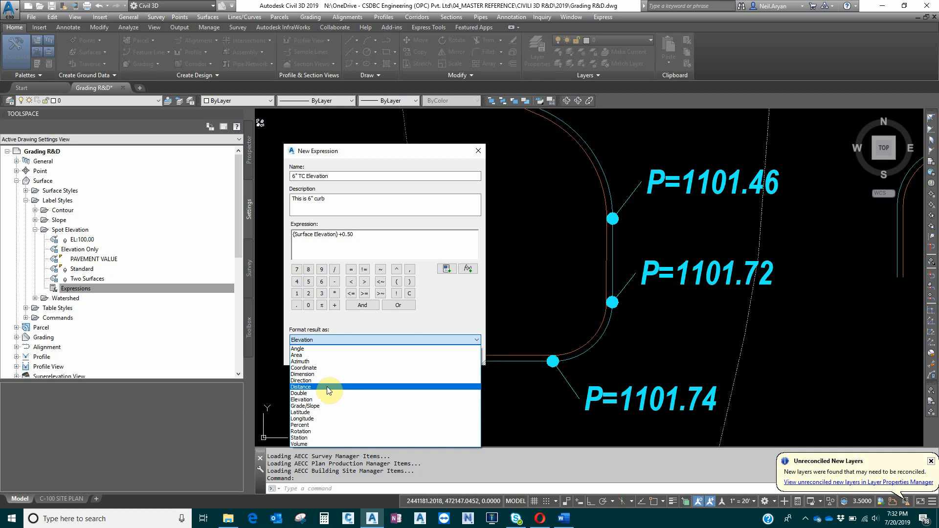
left_click(324, 400)
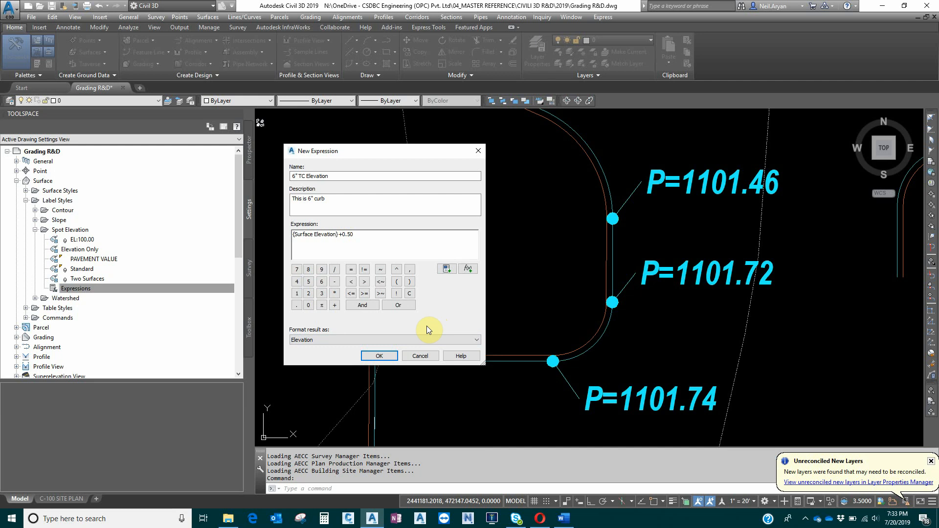
left_click(380, 356)
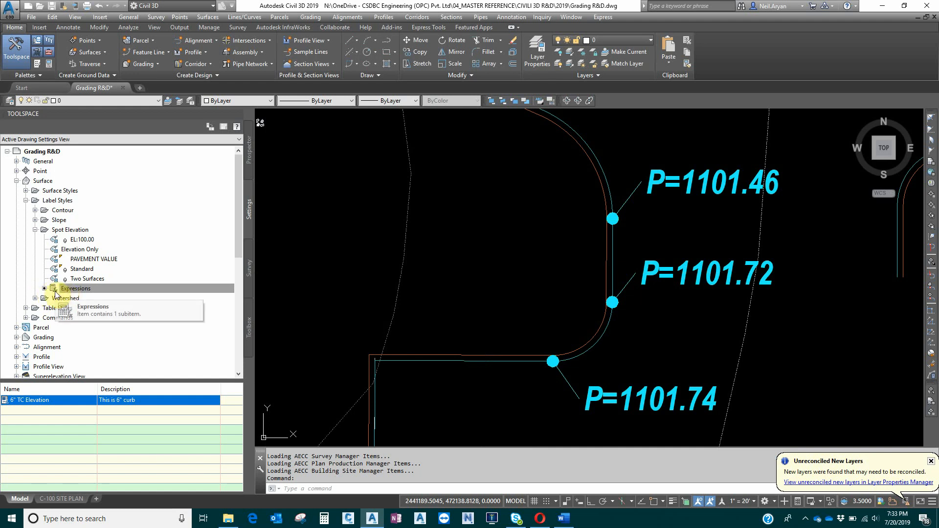
- Open the PAVEMENT VALUE spot elevation label style for editing and show its layout settings
left_click(94, 259)
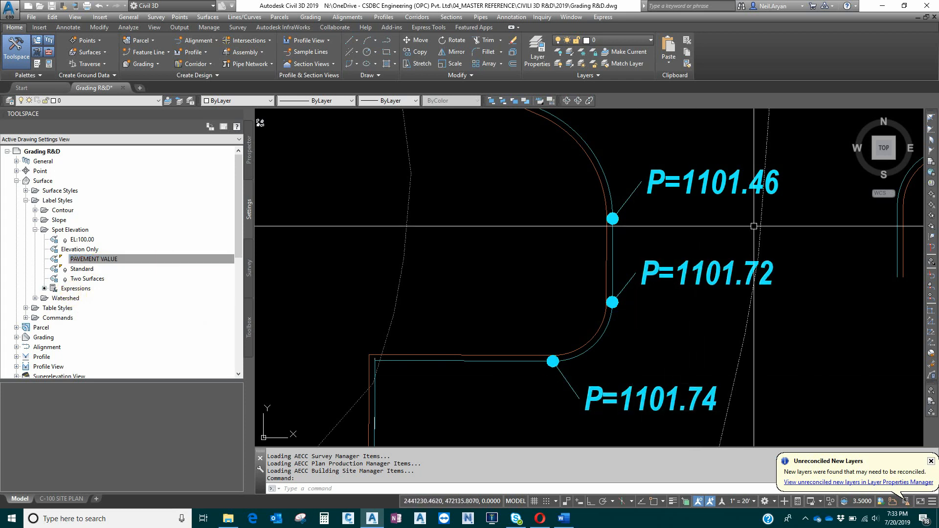
left_click(98, 262)
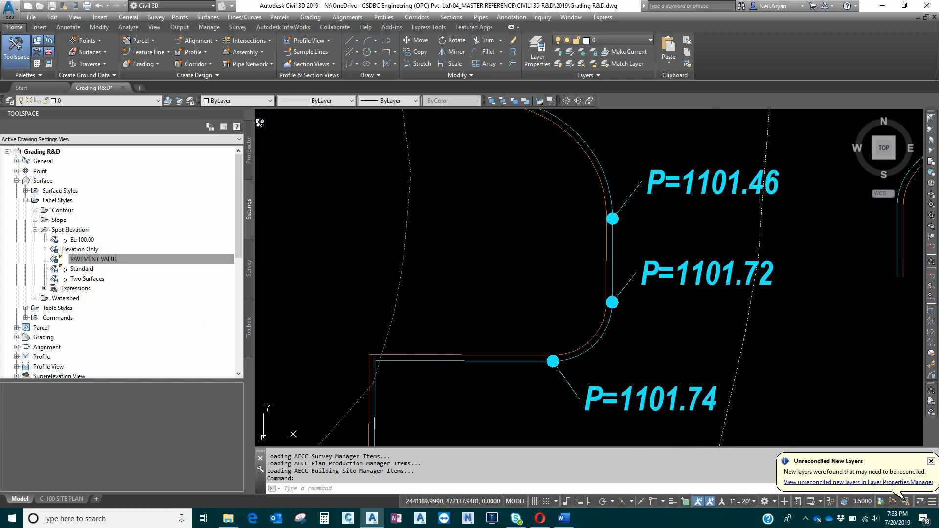
right_click(99, 262)
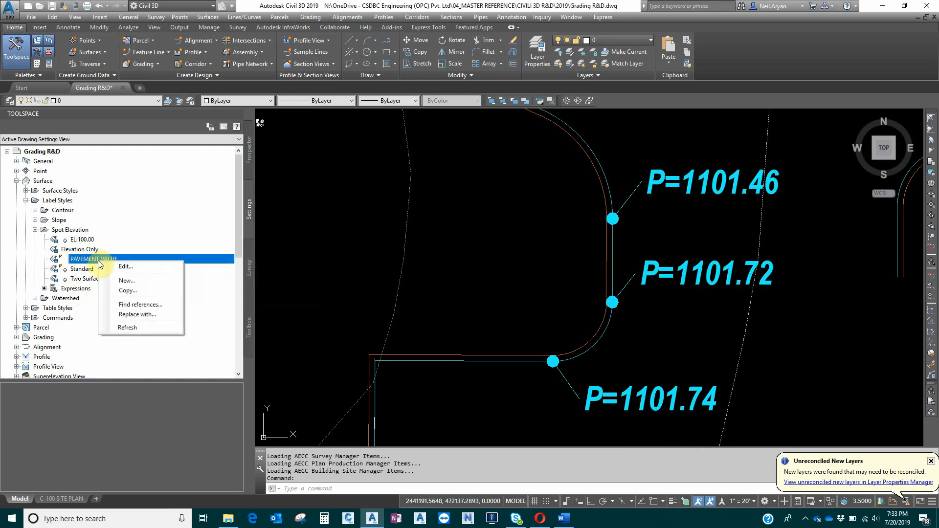
left_click(126, 266)
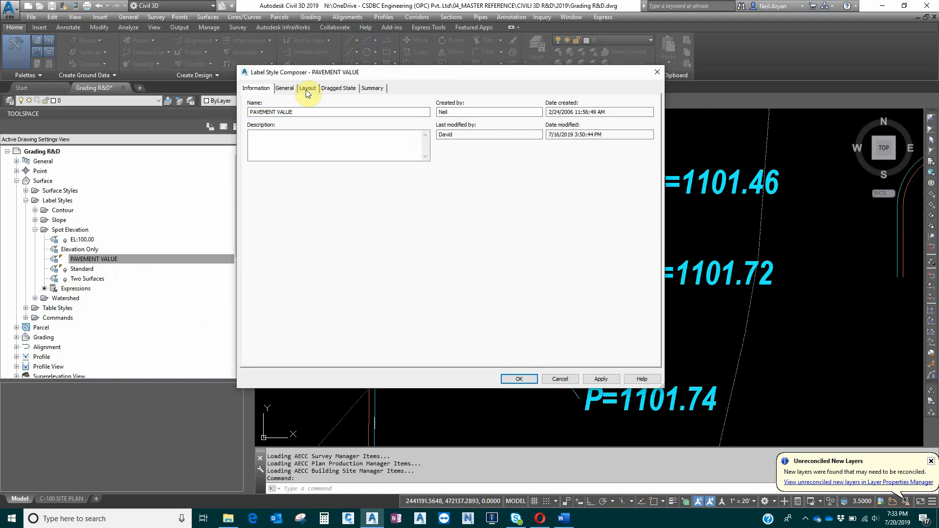
left_click(307, 89)
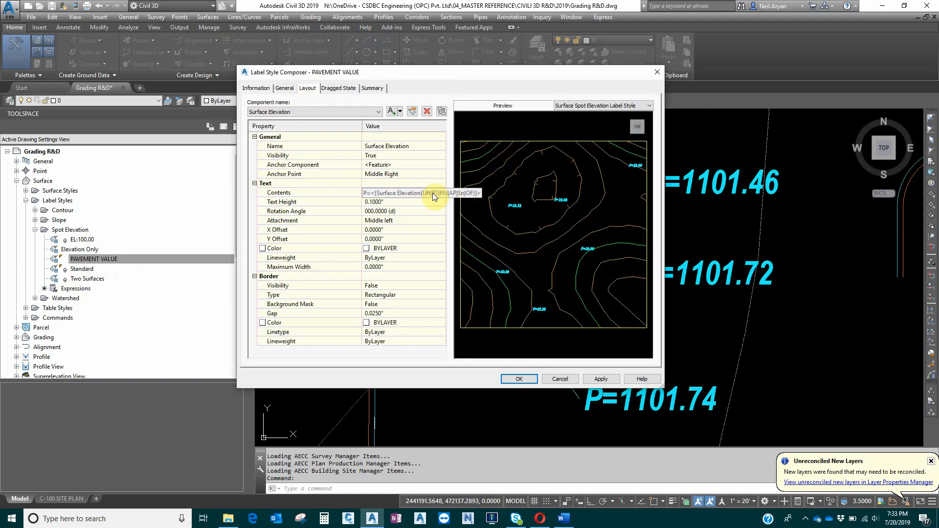
left_click(400, 112)
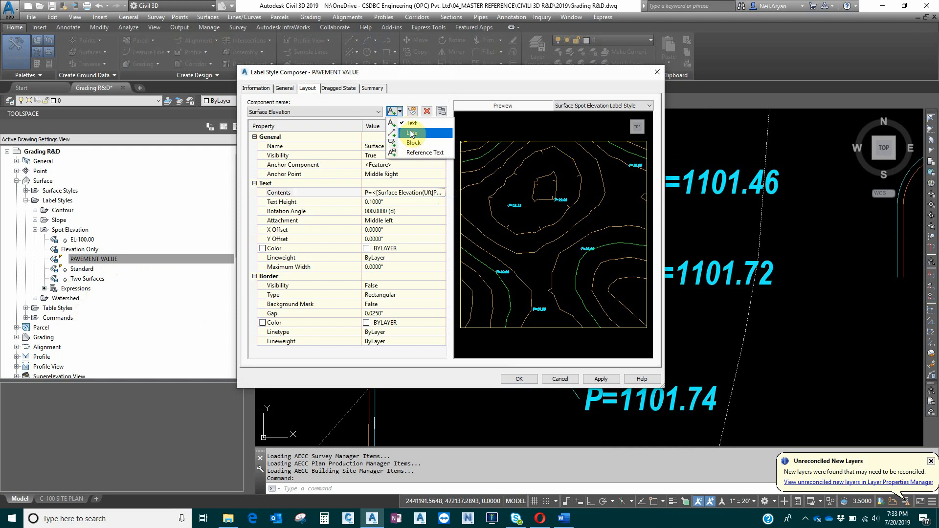
left_click(450, 73)
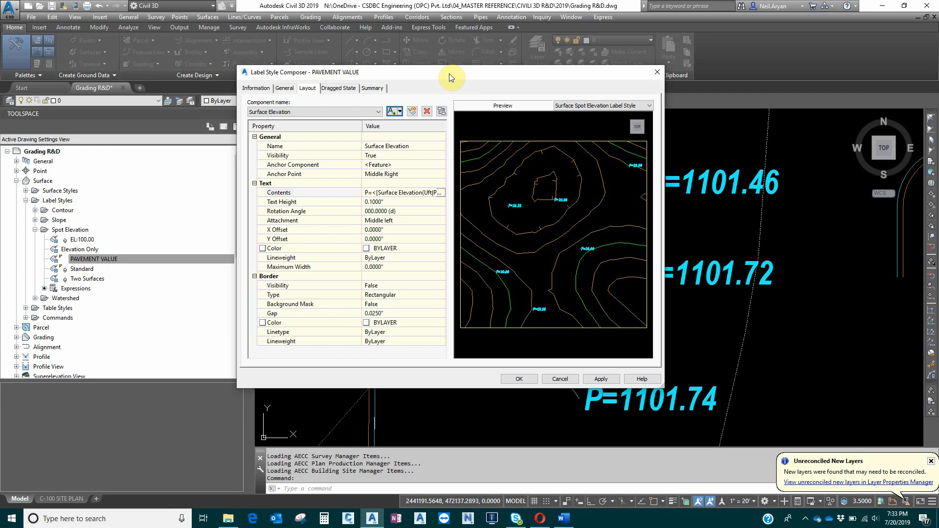
left_click(392, 112)
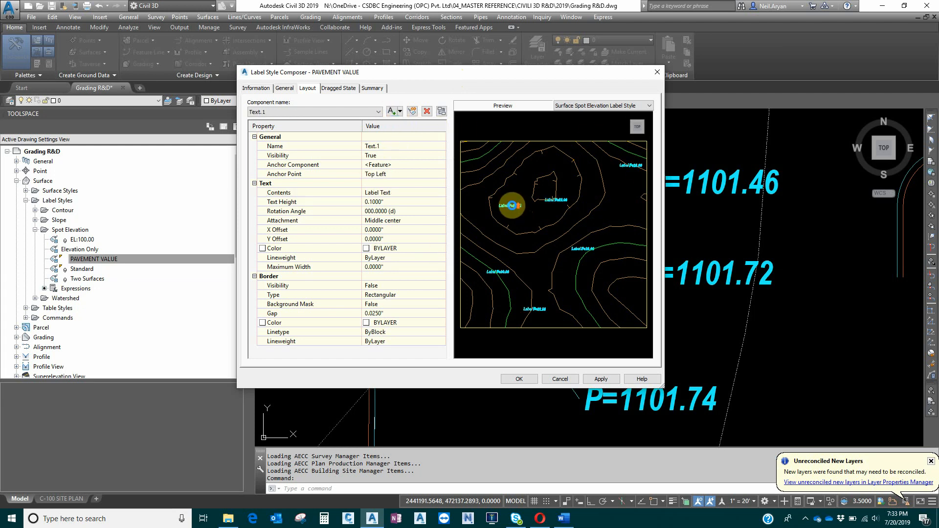
scroll(501, 198, "up", 3)
scroll(524, 203, "down", 3)
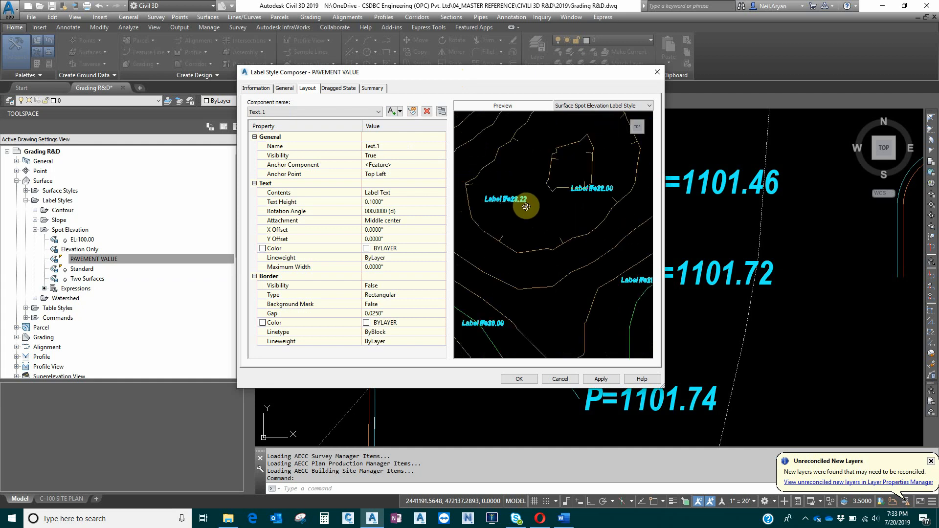
scroll(496, 202, "up", 3)
scroll(588, 254, "up", 4)
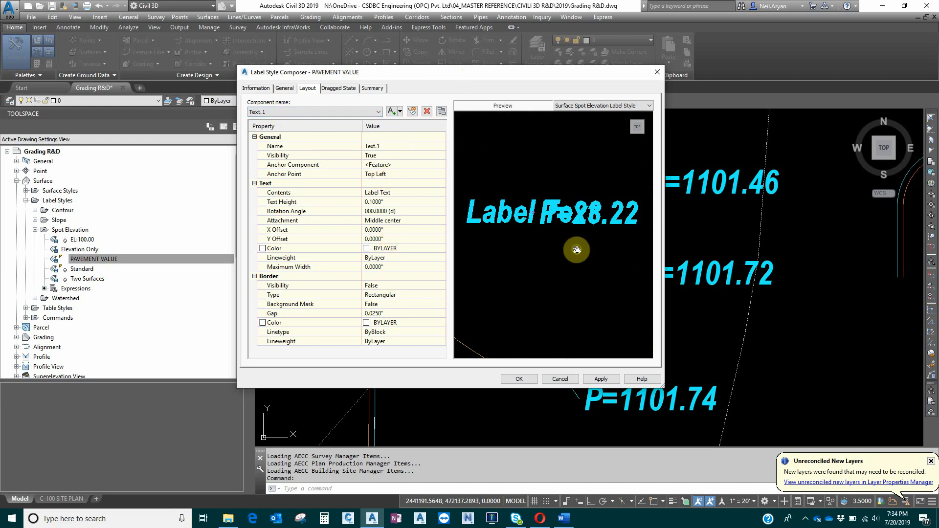
middle_click_drag(577, 250, 575, 249)
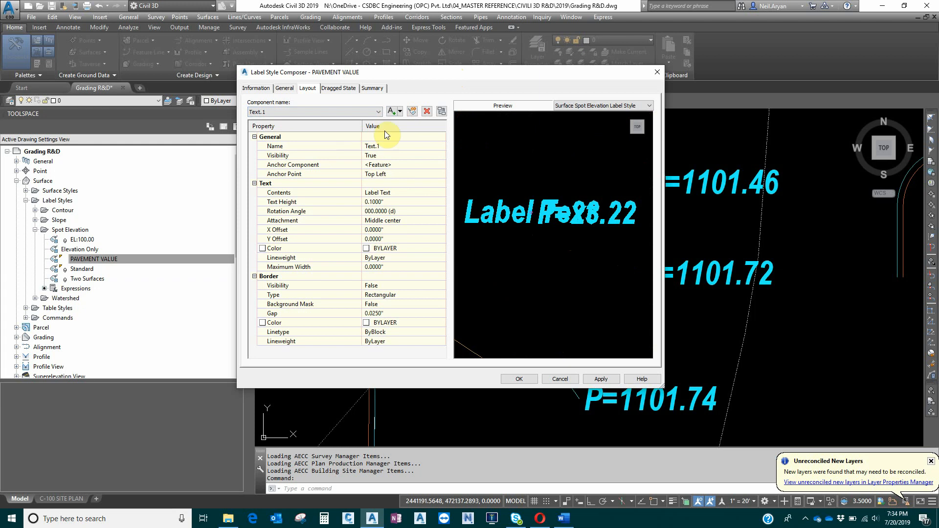
left_click(428, 112)
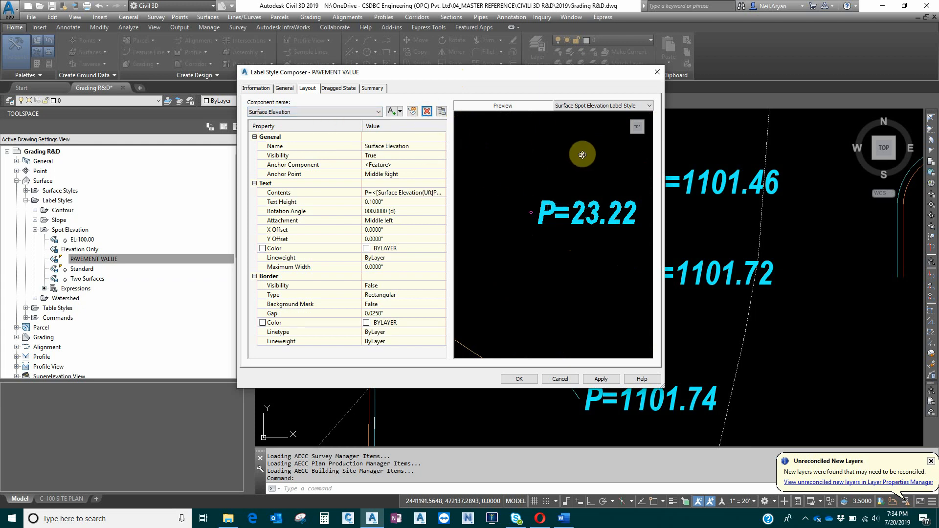
- Add a TC= line with the 6" TC Elevation property above the P= line in the Surface Elevation component's text contents
left_click(440, 195)
left_click(442, 194)
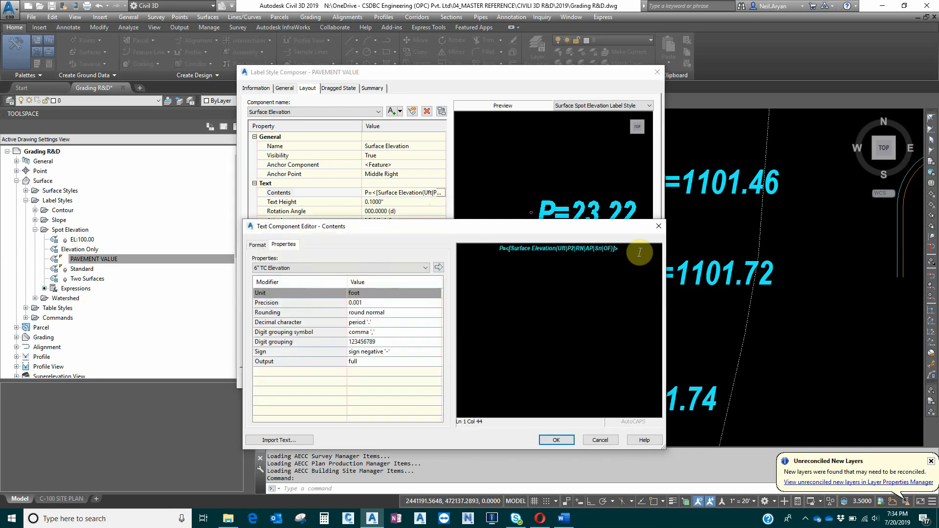
key("Return")
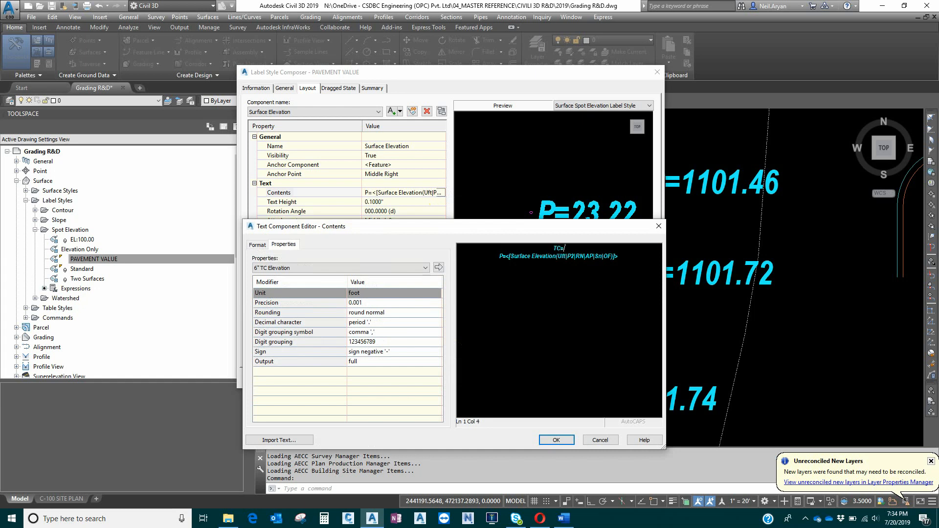
left_click(294, 268)
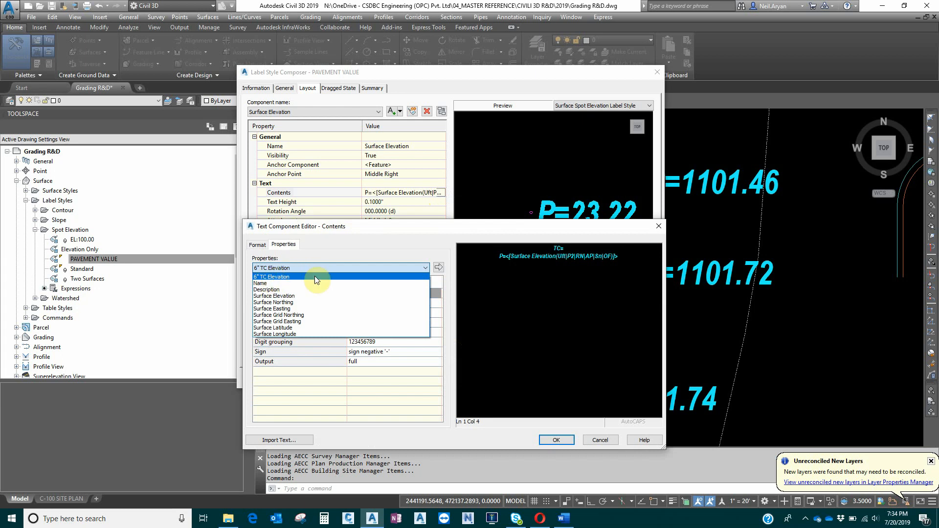
left_click(394, 268)
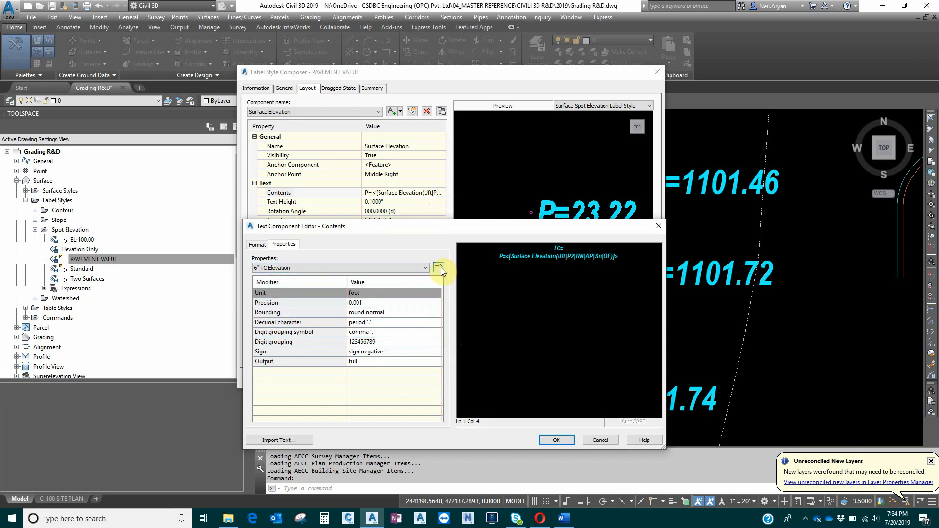
left_click(439, 268)
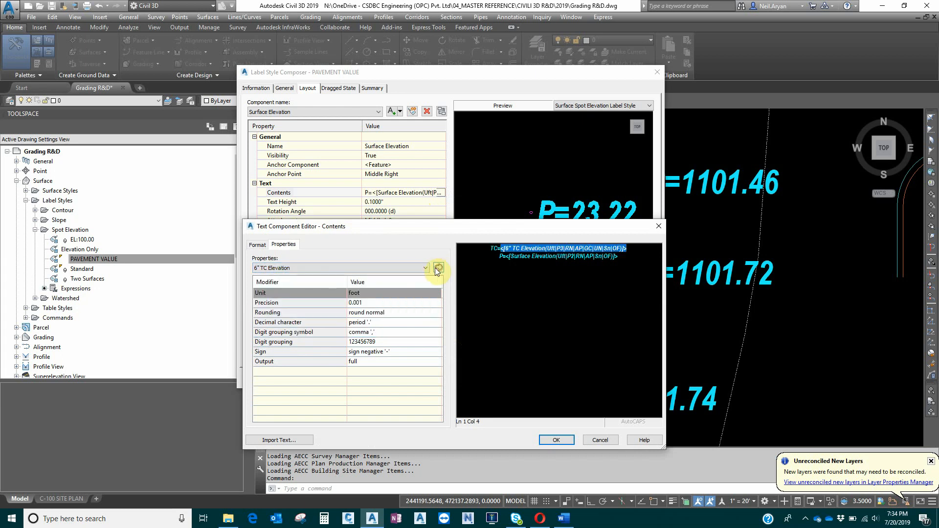
- Update the inserted 6" TC Elevation field to 0.01 precision and apply the changed PAVEMENT VALUE label style
left_click(372, 302)
left_click(404, 302)
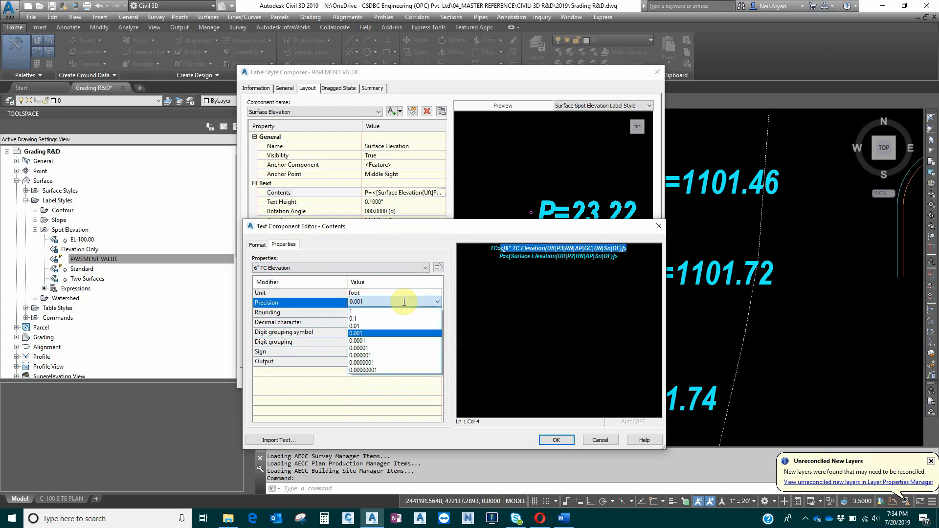
left_click(393, 325)
left_click(438, 267)
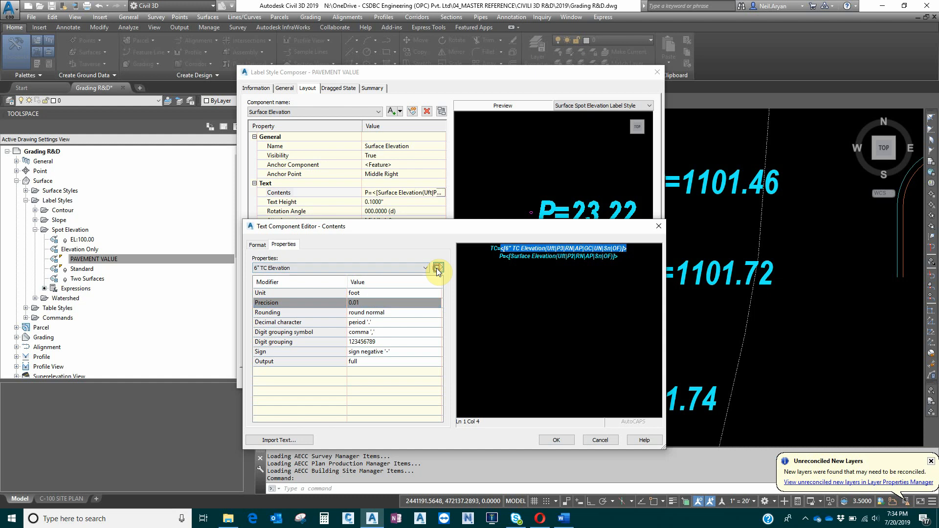
left_click(563, 439)
middle_click_drag(575, 162, 551, 164)
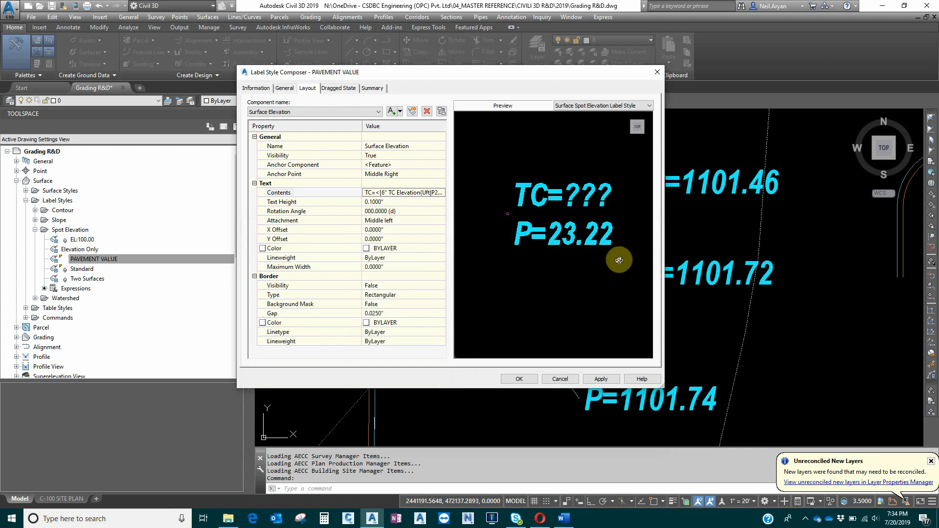
middle_click_drag(572, 211, 562, 216)
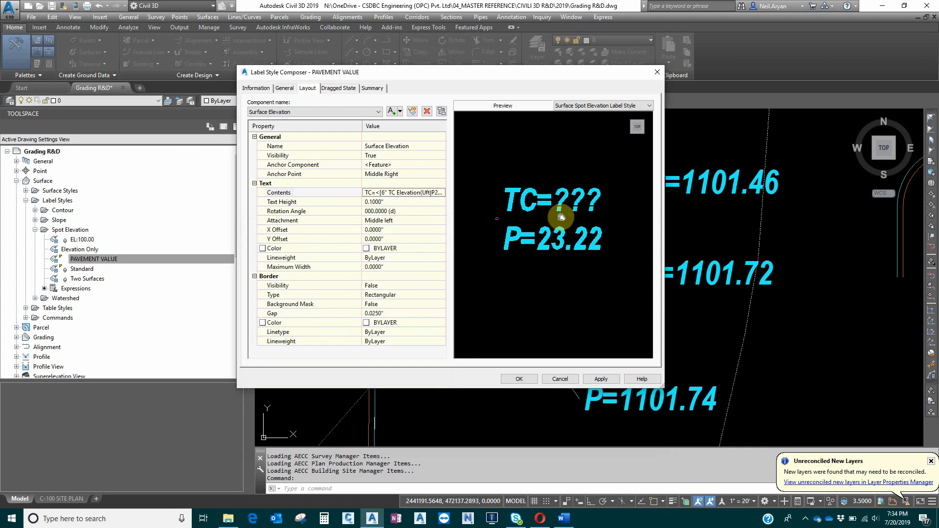
left_click(601, 379)
left_click(521, 379)
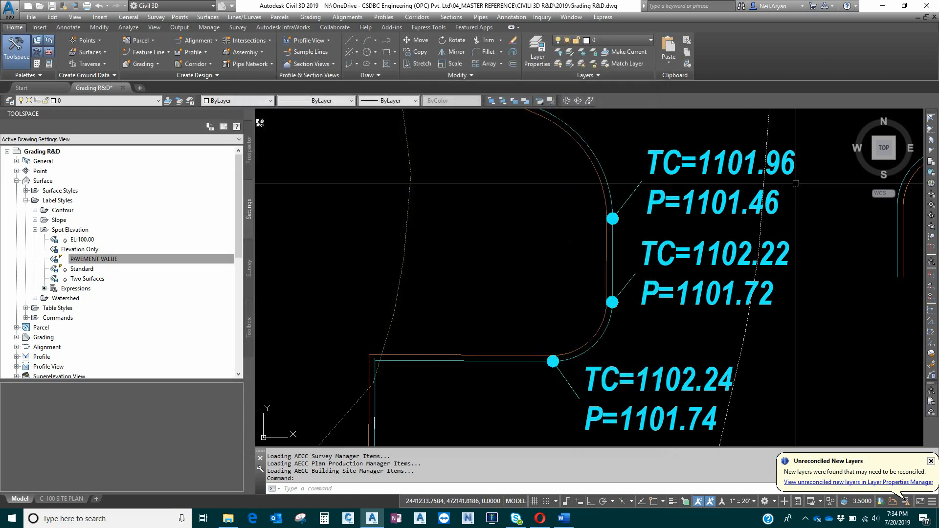
scroll(744, 204, "down", 2)
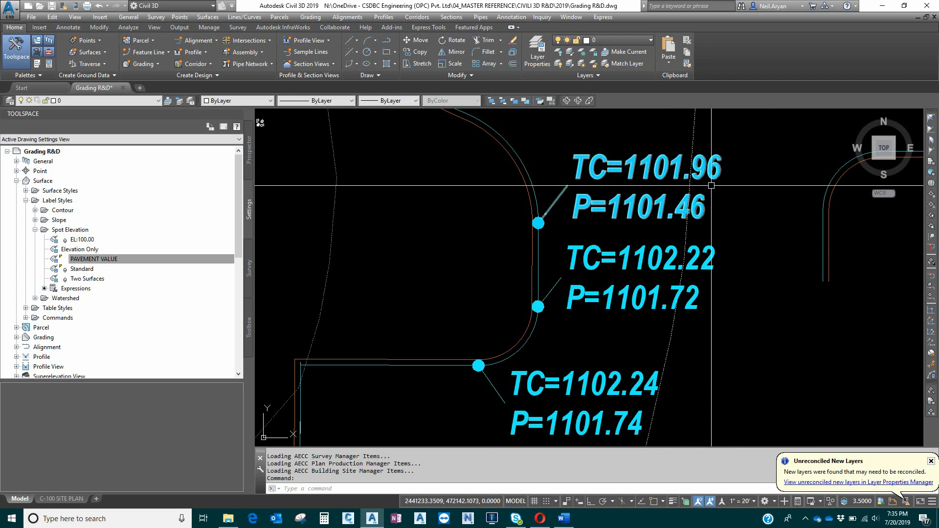
mouse_move(726, 180)
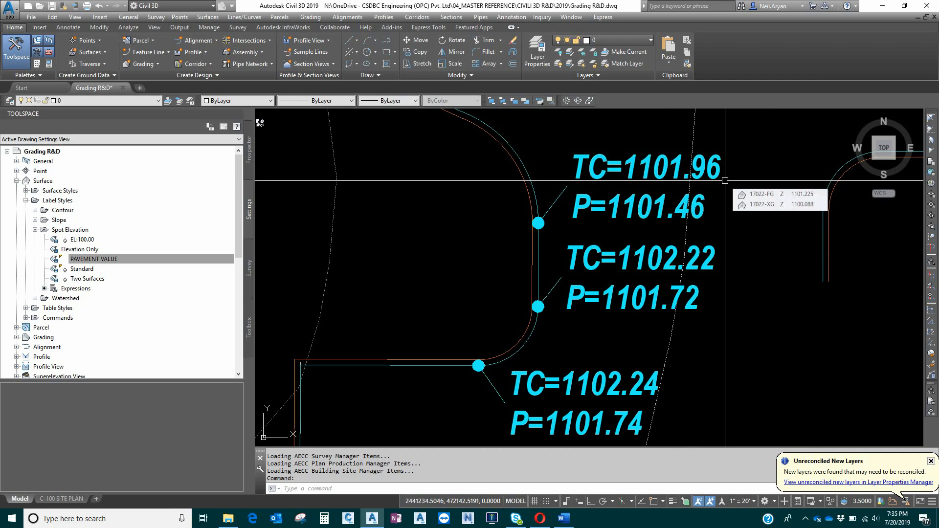
middle_click_drag(726, 193, 726, 185)
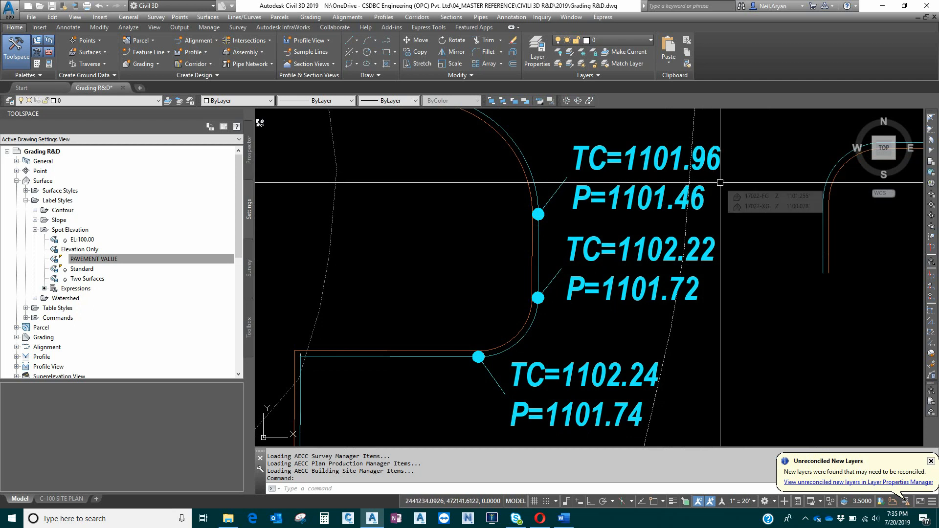
middle_click_drag(736, 284, 736, 277)
middle_click_drag(723, 324, 723, 307)
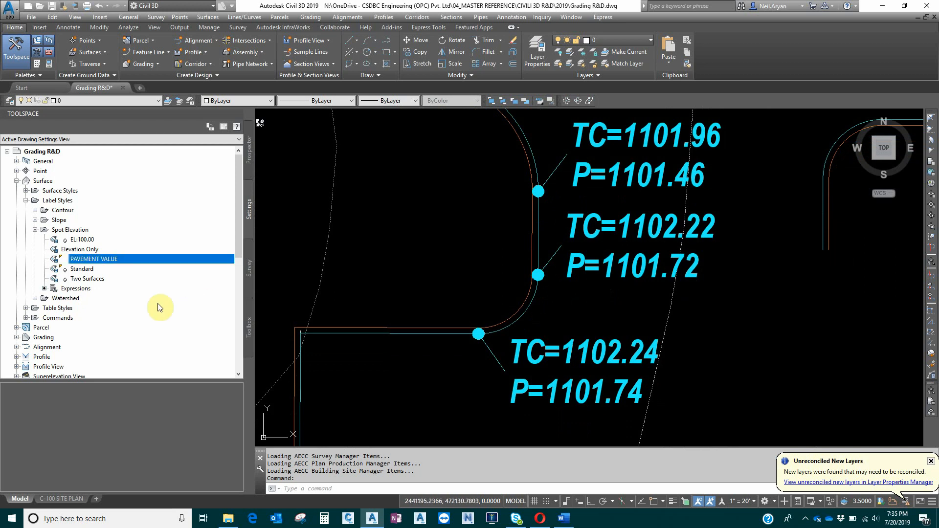
- Change the 6" TC Elevation expression to {Surface Elevation}+0.60 and regenerate the drawing to refresh the spot elevation labels
right_click(79, 291)
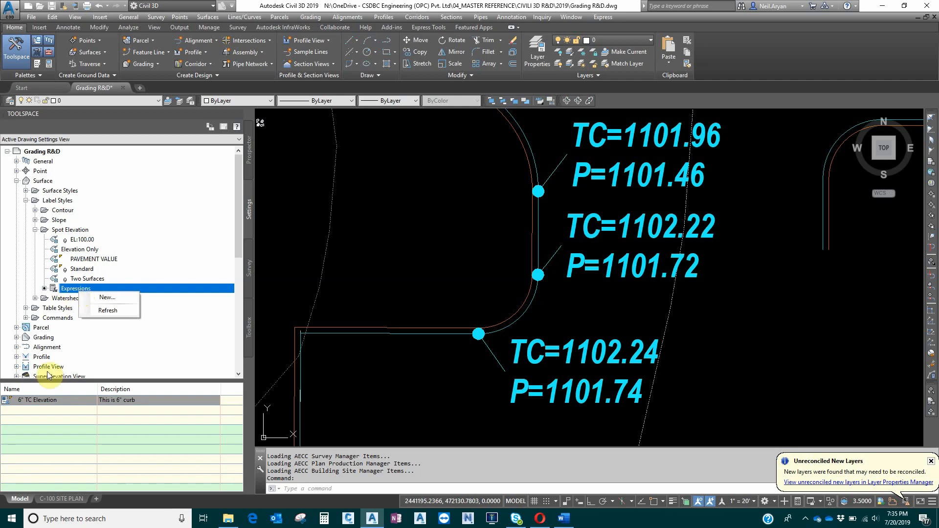
right_click(32, 404)
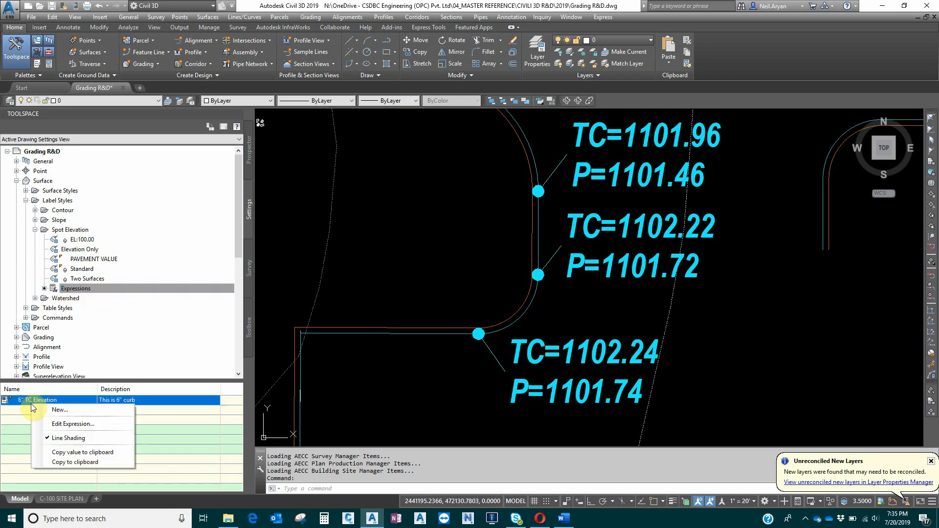
left_click(54, 424)
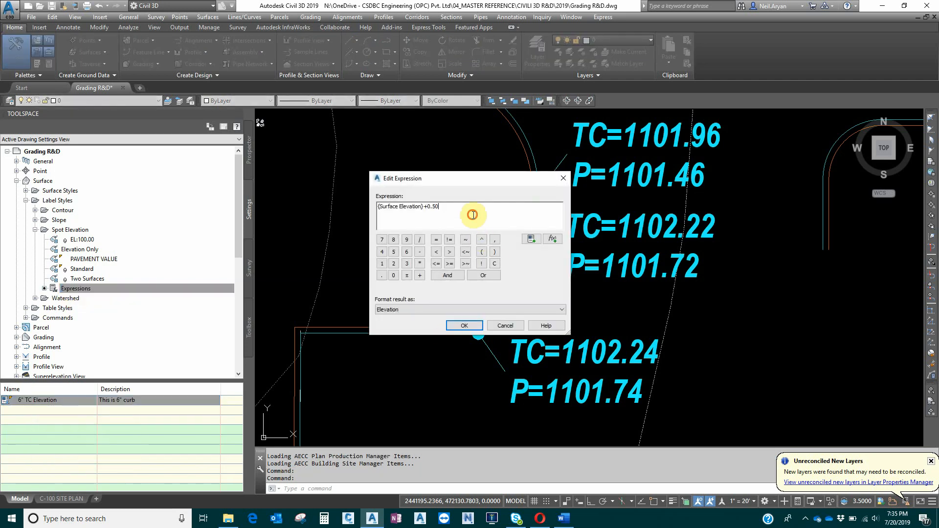
left_click_drag(468, 180, 404, 183)
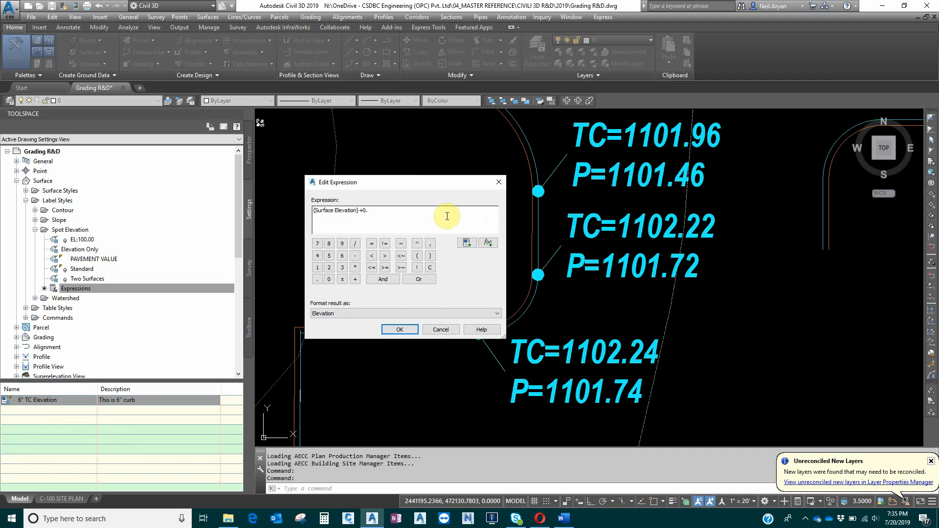
type("60")
left_click(394, 329)
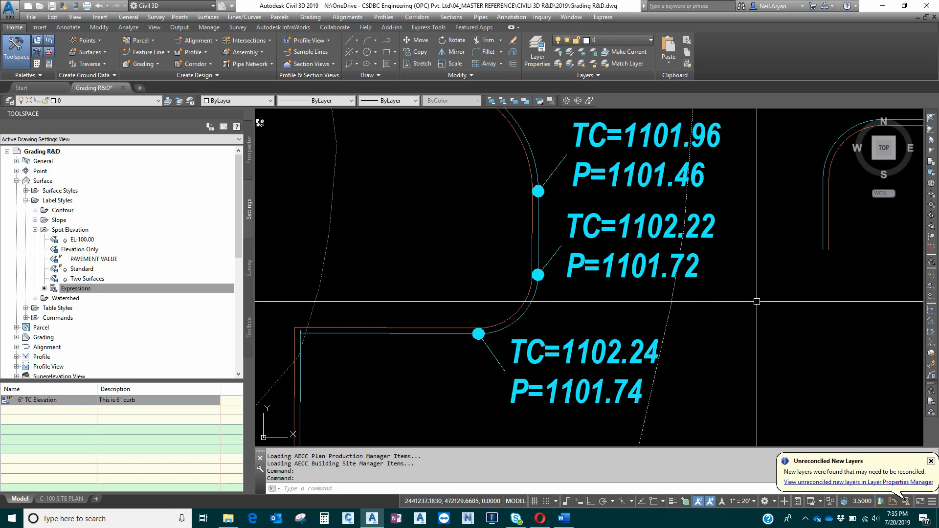
type("rea")
key("Return")
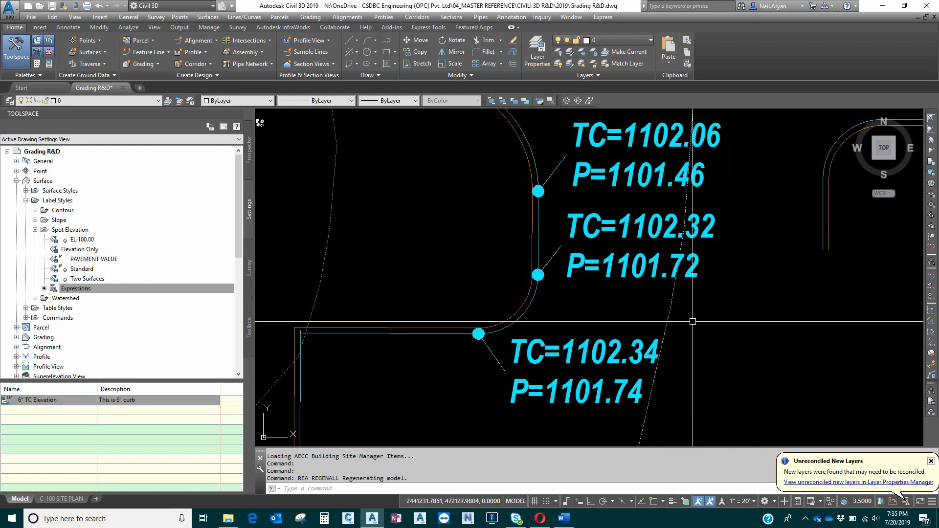
mouse_move(692, 322)
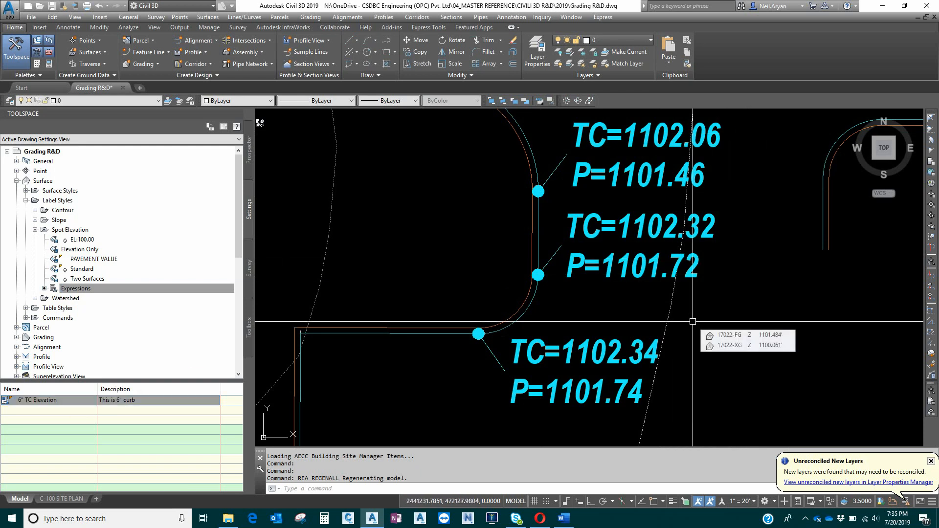
right_click(49, 404)
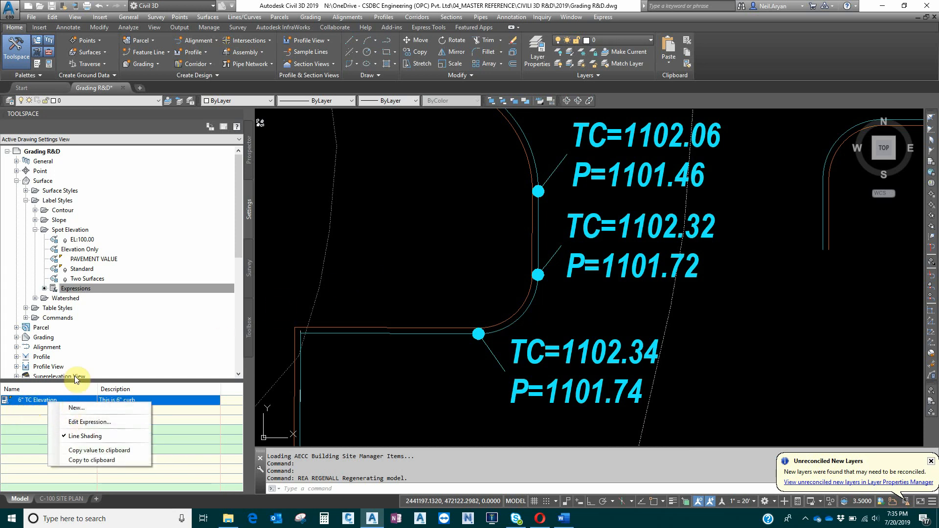
left_click(450, 225)
left_click(434, 241)
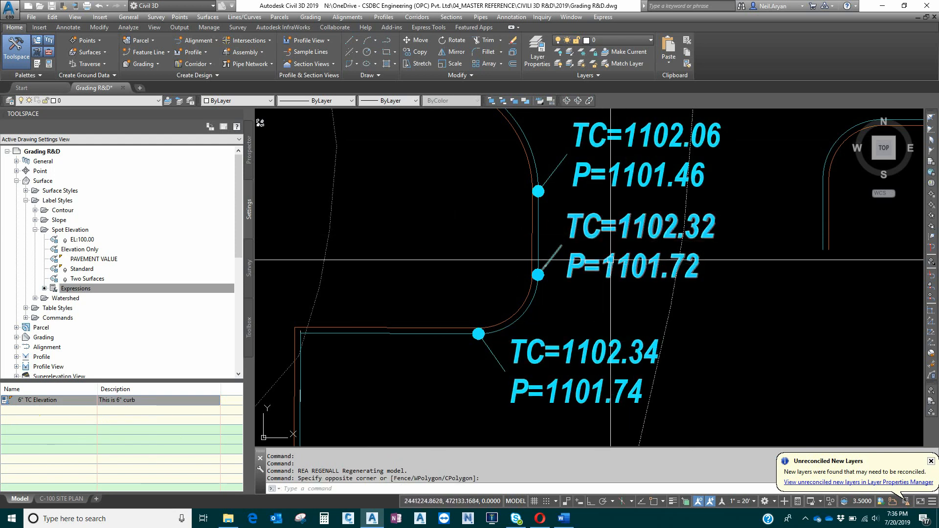
left_click(42, 404)
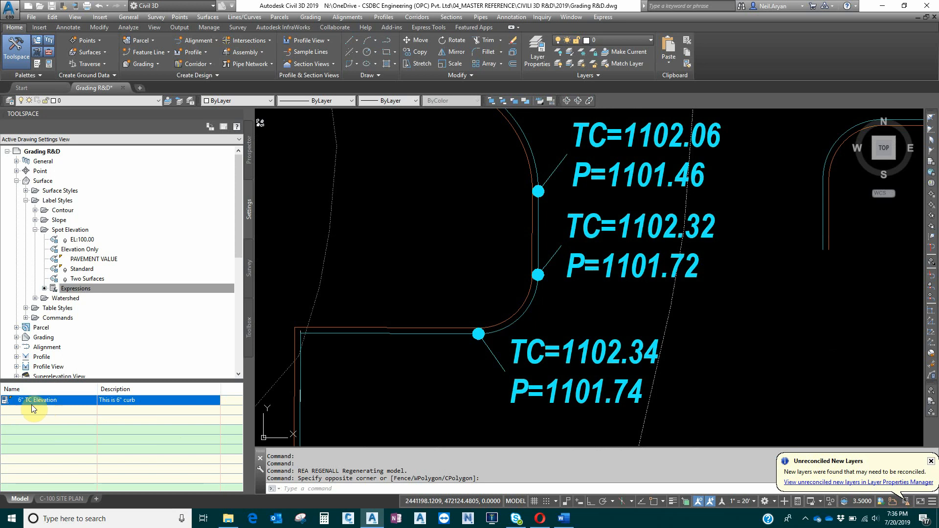
- Remove the TC= line from the PAVEMENT VALUE style's Surface Elevation contents, keeping only the P= line, and apply the style
left_click(92, 260)
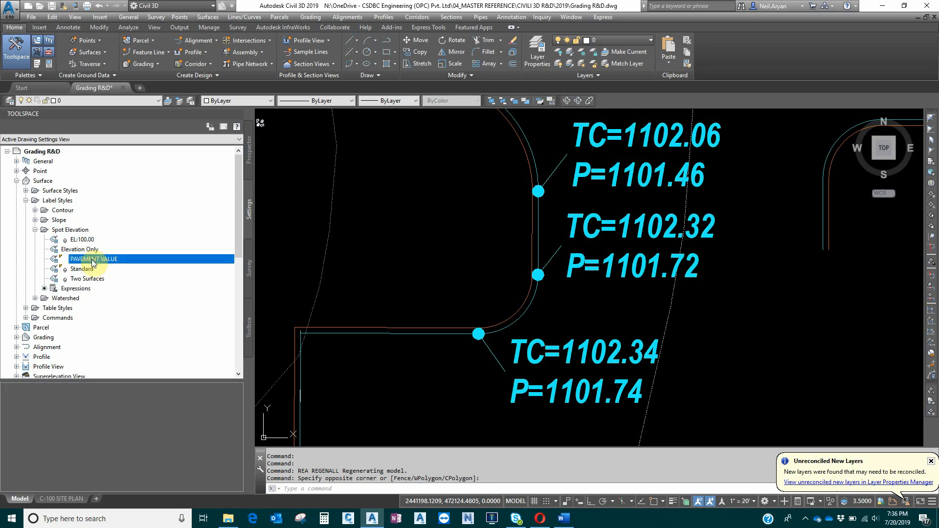
right_click(92, 263)
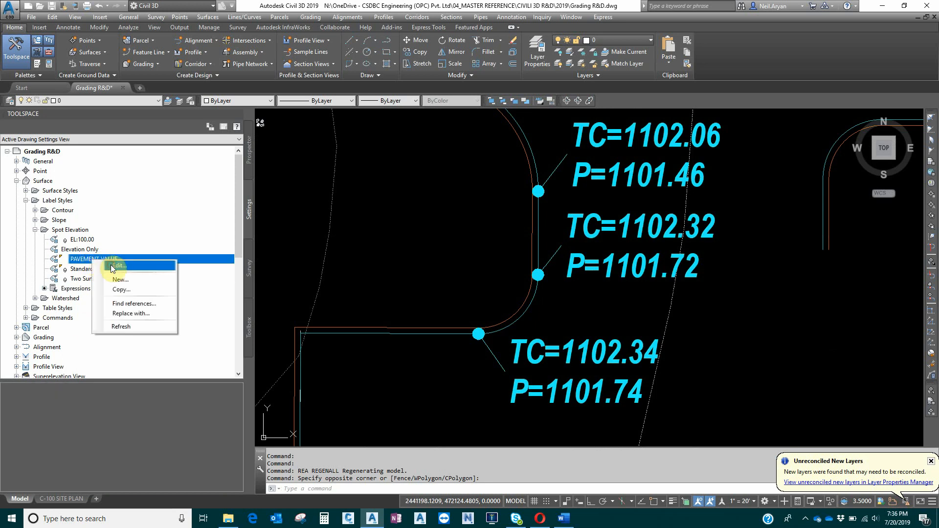
left_click(110, 265)
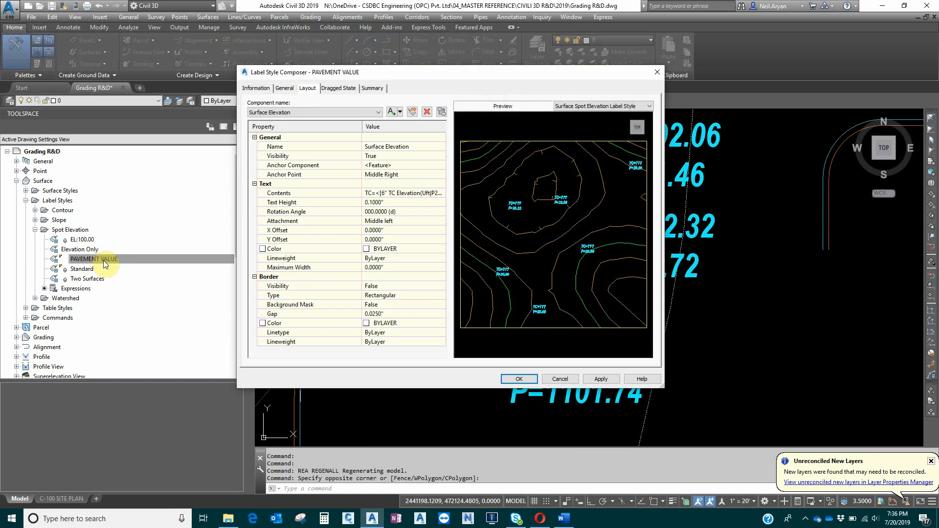
left_click(441, 194)
left_click(442, 195)
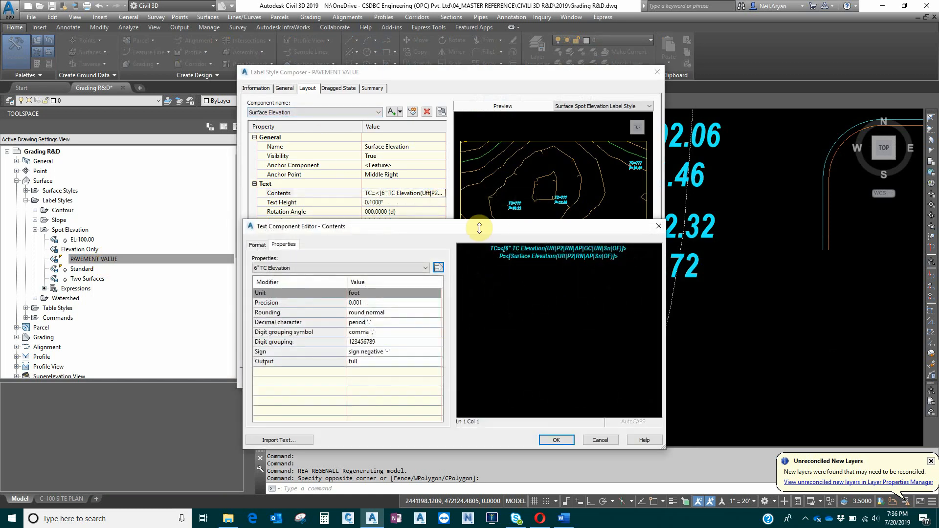
left_click(473, 251)
key("Delete")
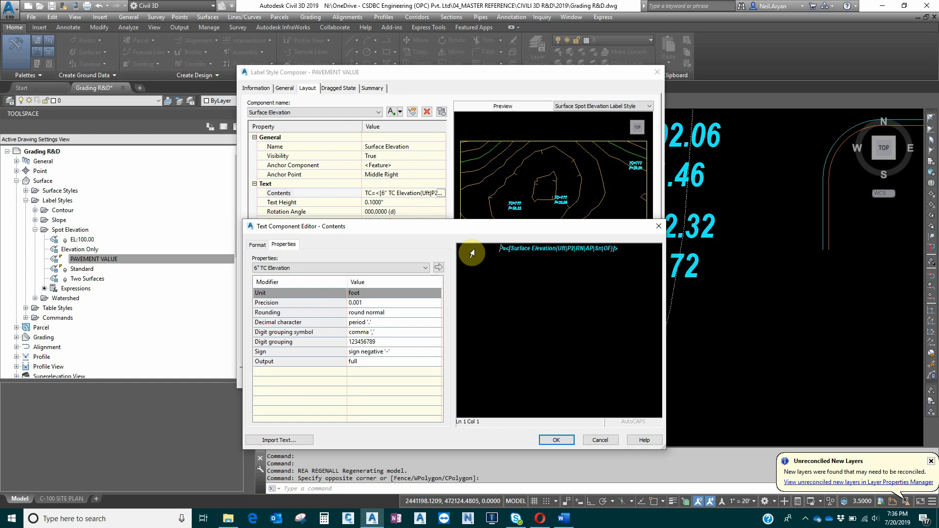
left_click(556, 440)
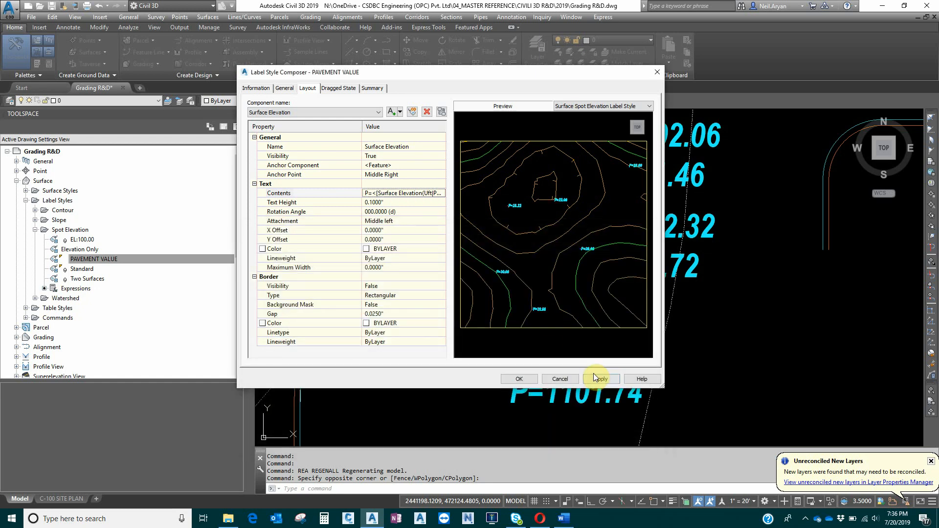
left_click(594, 375)
left_click(518, 379)
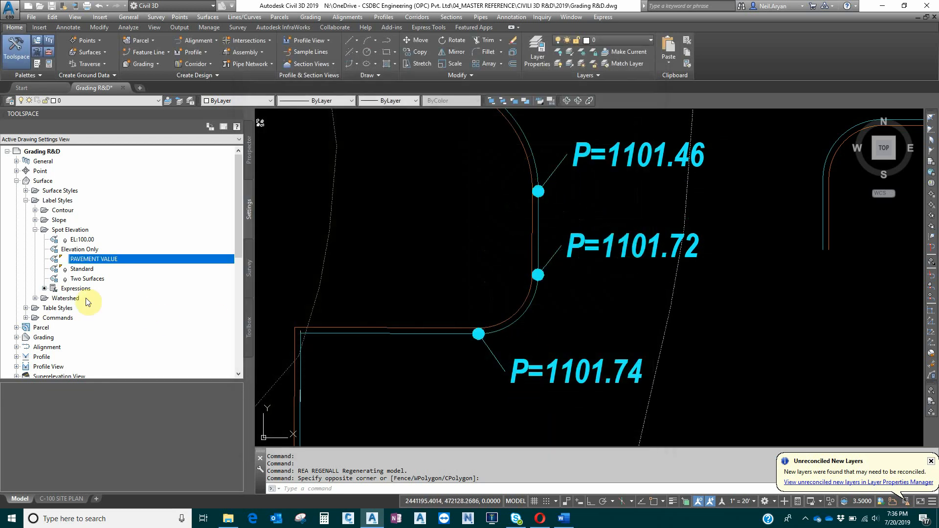
- Try to delete the 6" TC Elevation expression from the spot elevation expressions
left_click(62, 289)
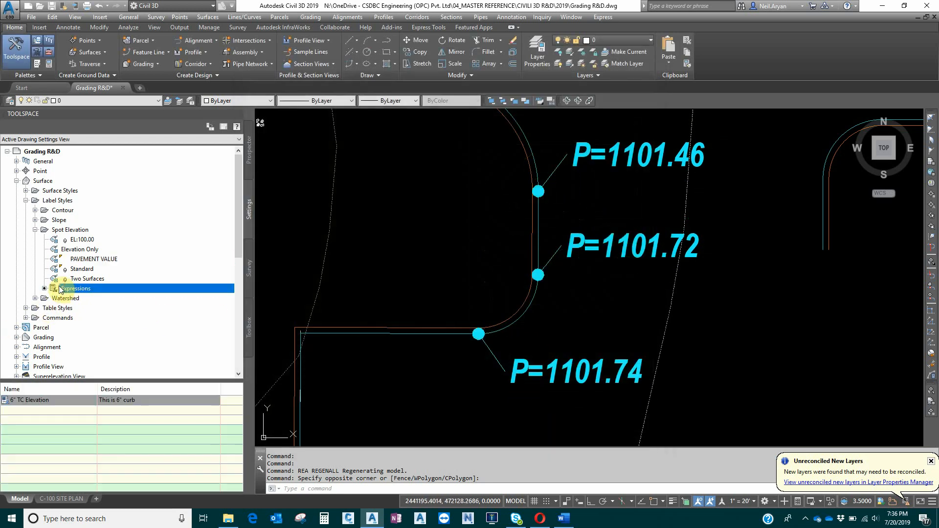
right_click(34, 400)
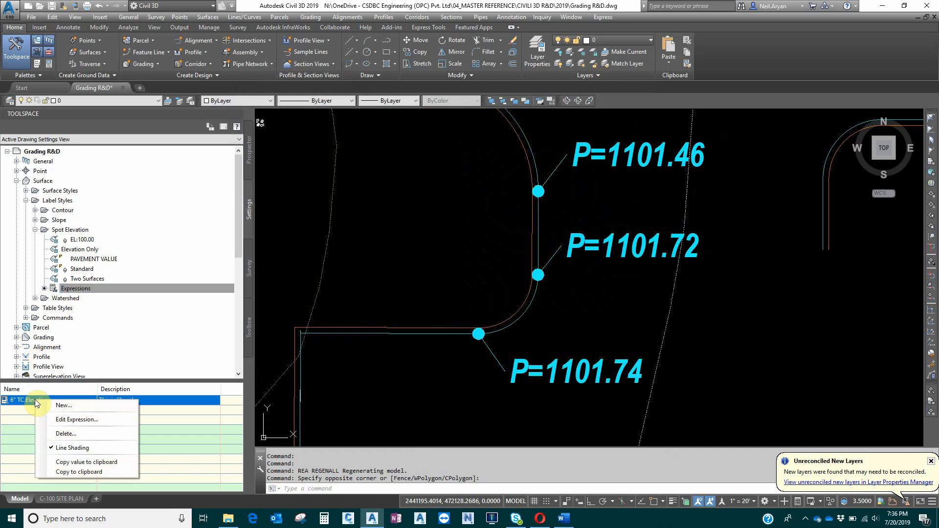
left_click(74, 433)
left_click(497, 280)
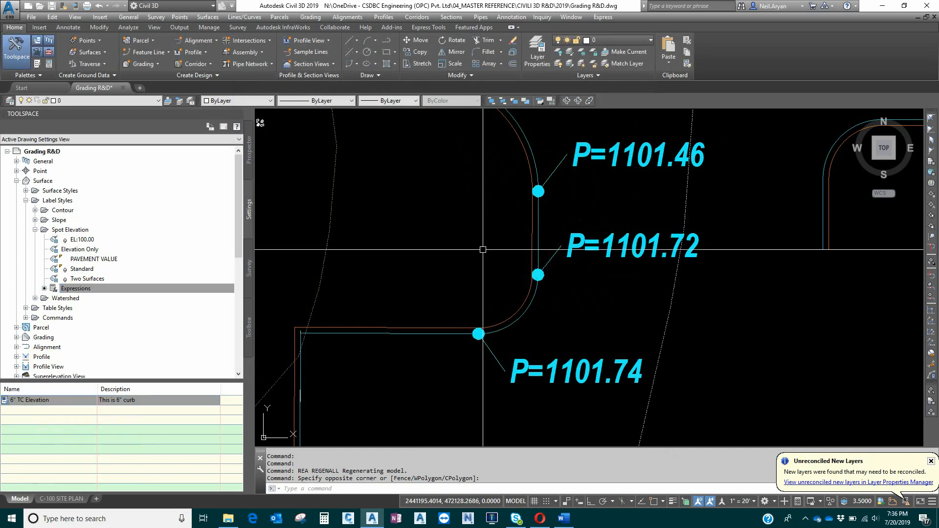